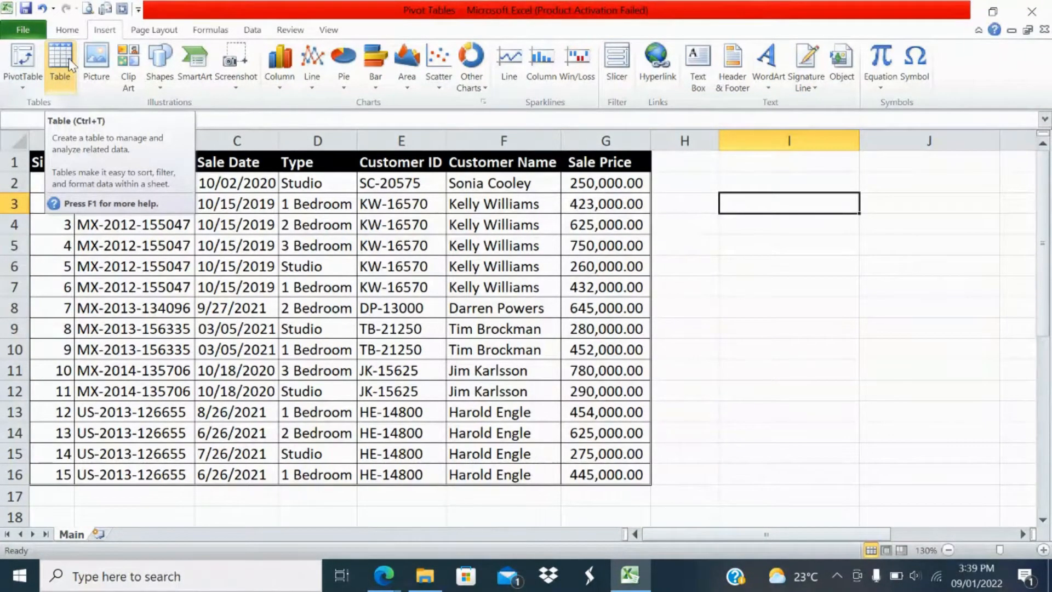
Create a PivotTable from the range A1:G16 on the Main sheet, placed in the existing worksheet at cell I3
{"action": "left_click", "coordinate": [19, 69]}
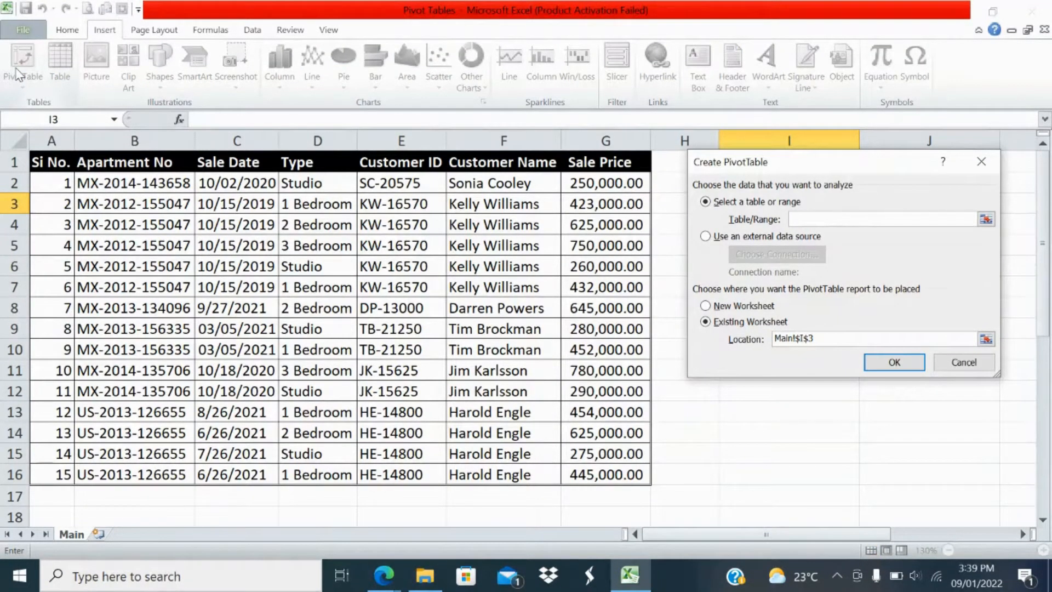
{"action": "left_click", "coordinate": [986, 219]}
{"action": "left_click", "coordinate": [52, 162]}
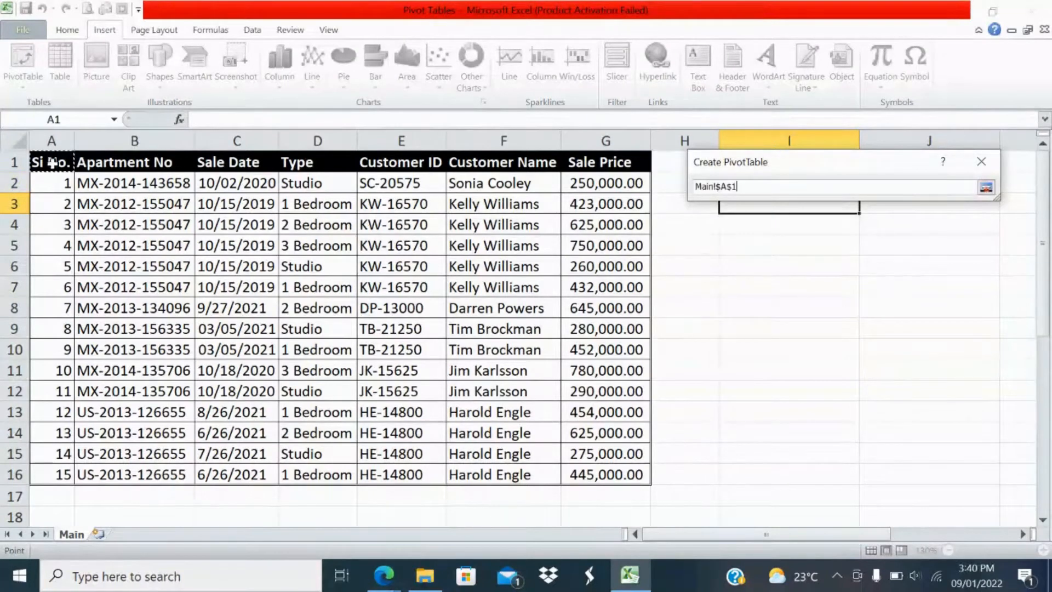
{"action": "left_click_drag", "start_coordinate": [52, 163], "coordinate": [625, 482]}
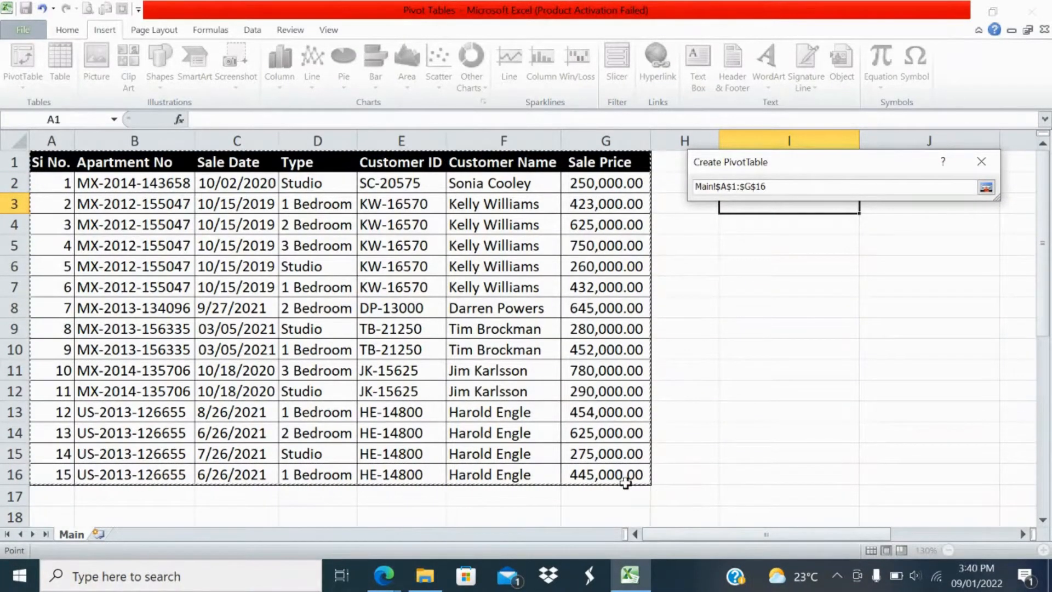
{"action": "left_click", "coordinate": [986, 188]}
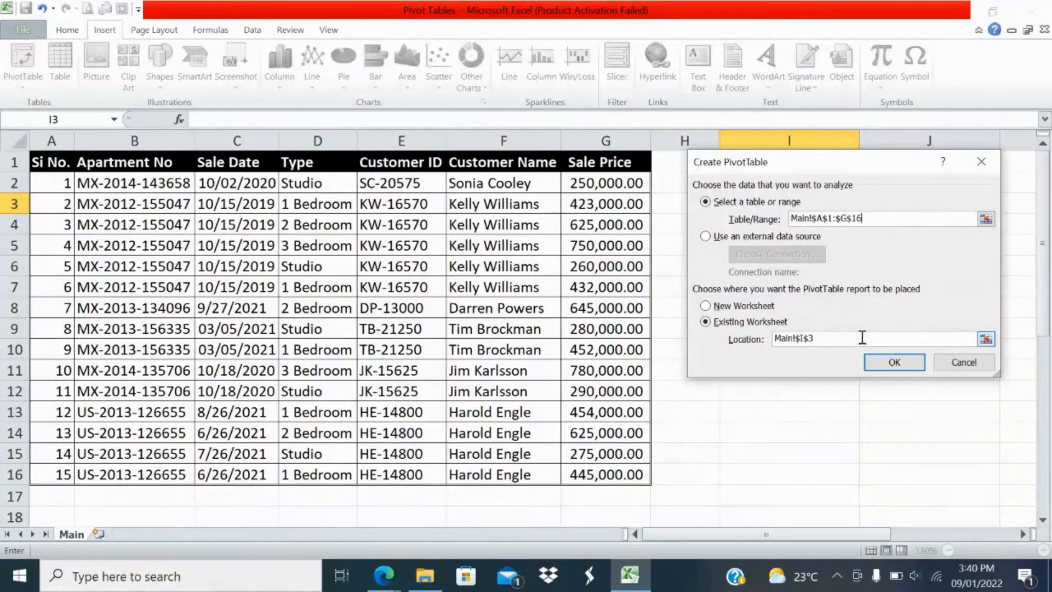
{"action": "left_click", "coordinate": [885, 370]}
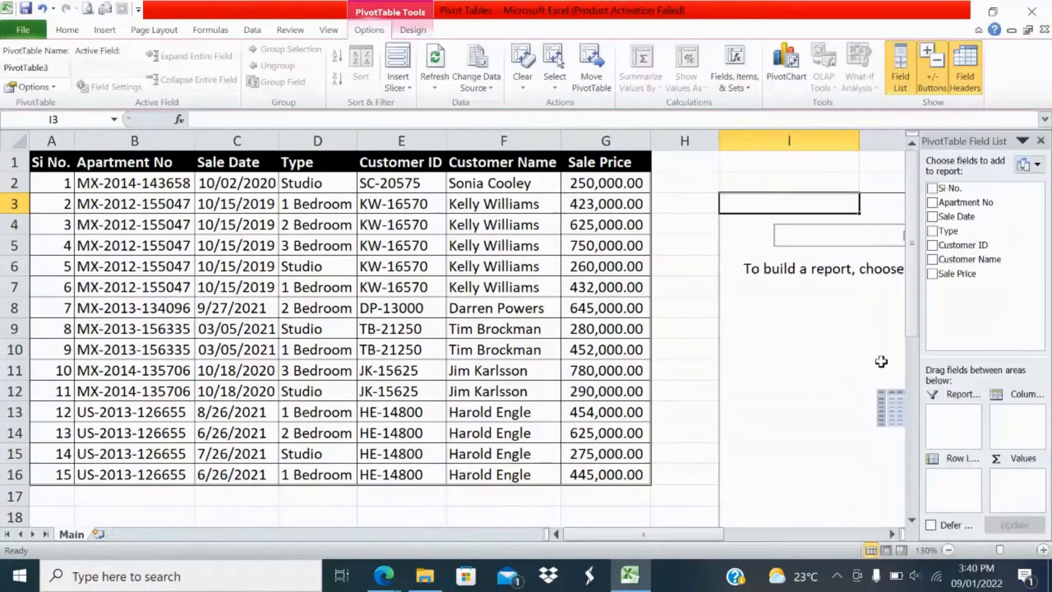
Add Type to the pivot table's row labels and Sale Price to its values
{"action": "left_click_drag", "start_coordinate": [653, 535], "coordinate": [732, 538]}
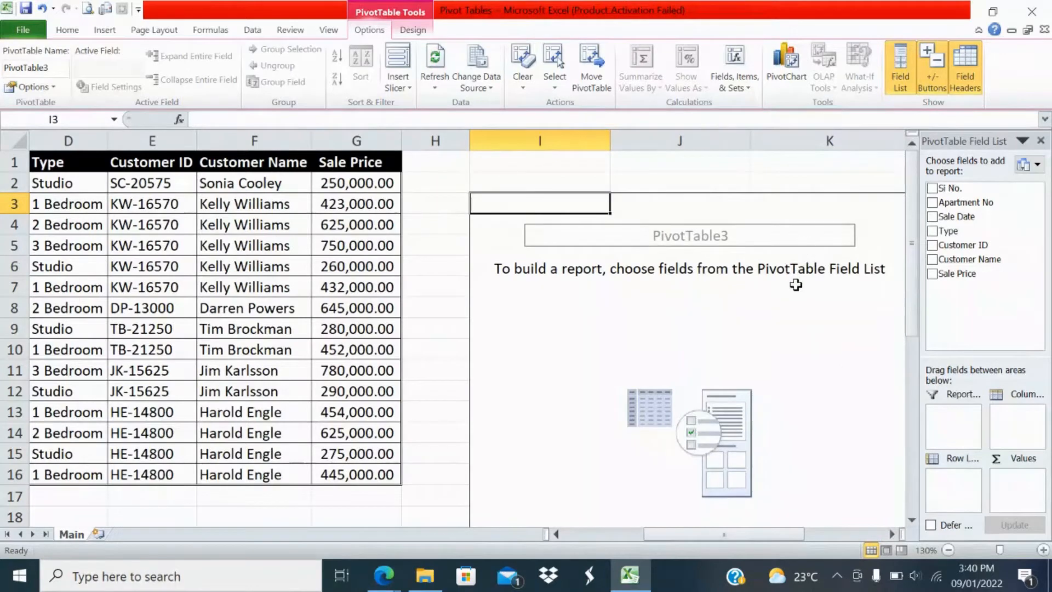
{"action": "scroll", "coordinate": [781, 321], "scroll_direction": "down", "scroll_amount": 2}
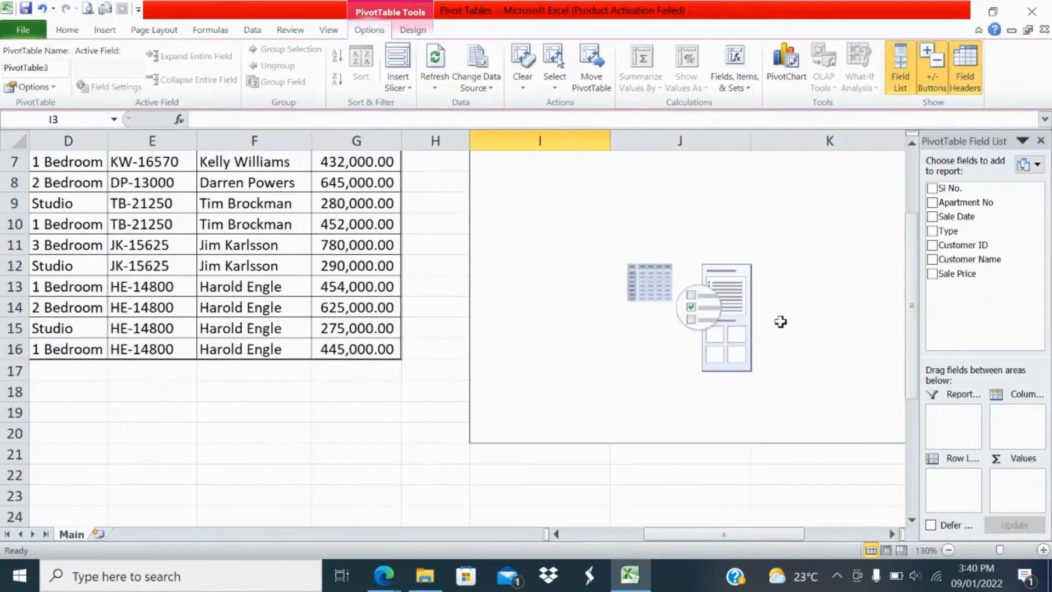
{"action": "scroll", "coordinate": [780, 322], "scroll_direction": "up", "scroll_amount": 2}
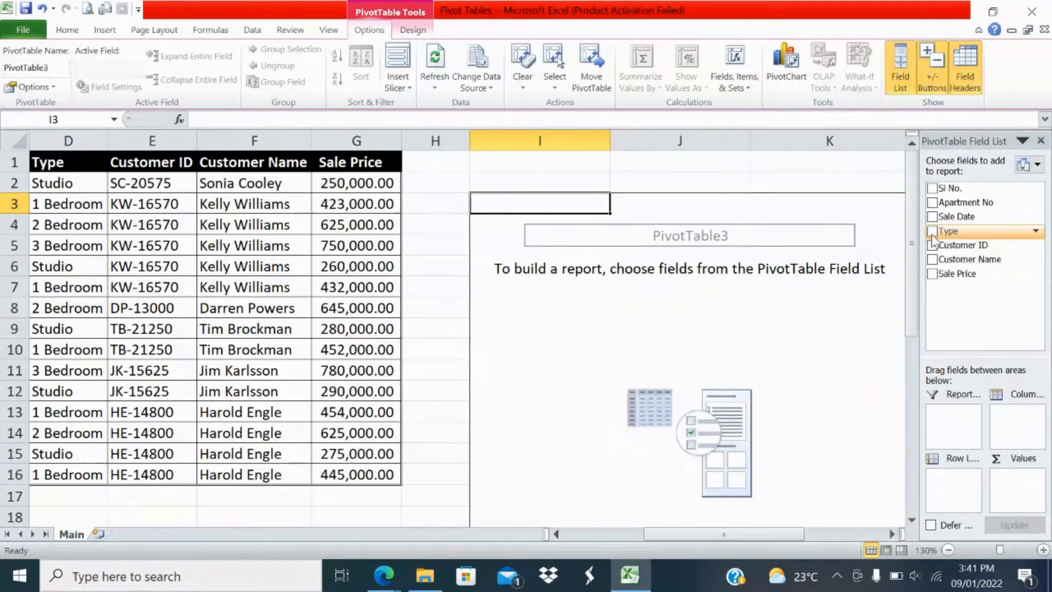
{"action": "left_click_drag", "start_coordinate": [934, 241], "coordinate": [939, 480]}
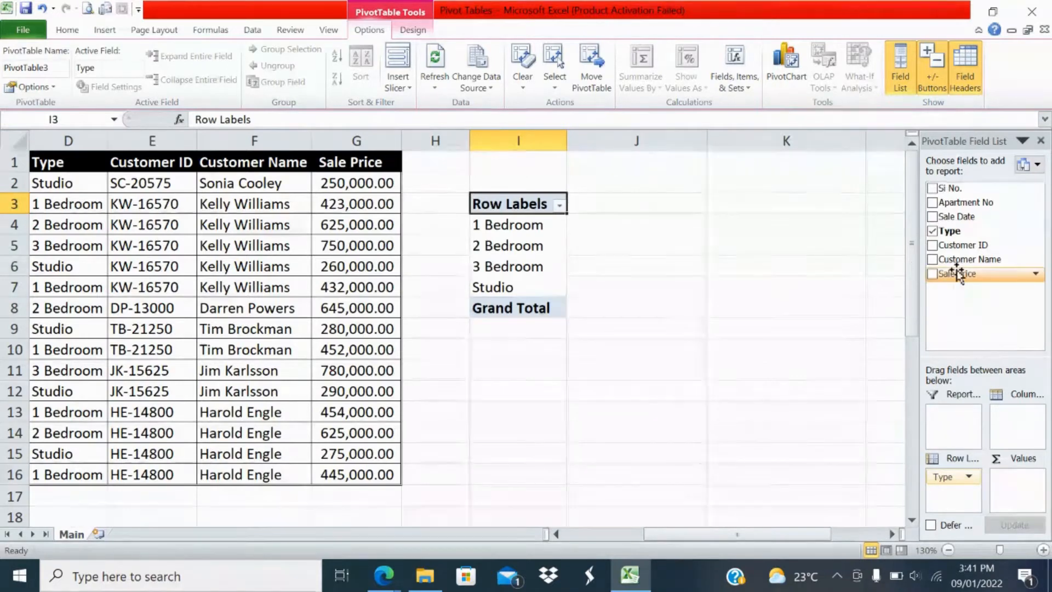
{"action": "left_click_drag", "start_coordinate": [959, 273], "coordinate": [1015, 477]}
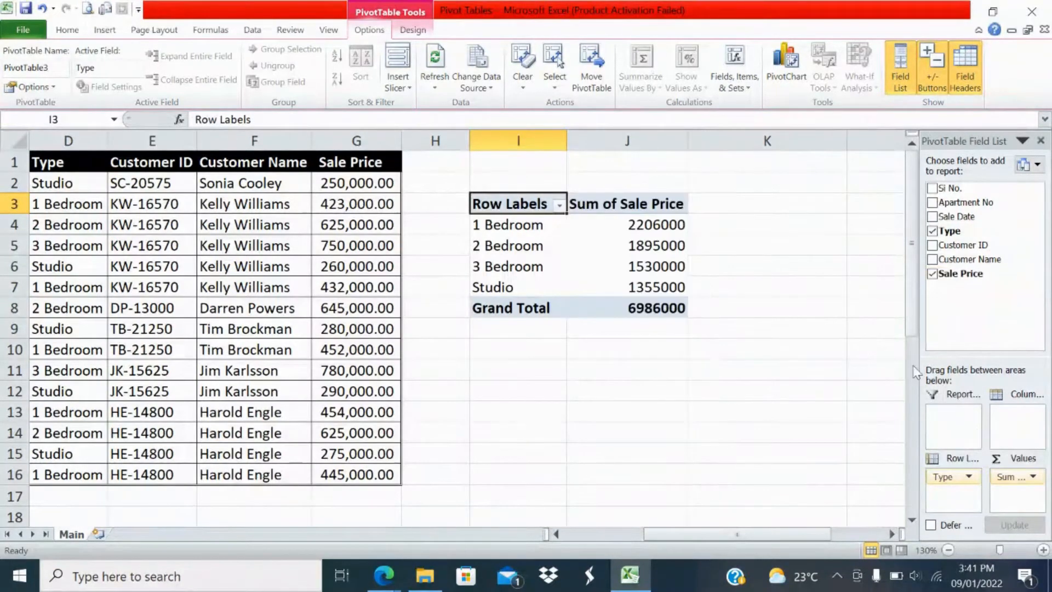
{"action": "mouse_move", "coordinate": [680, 267]}
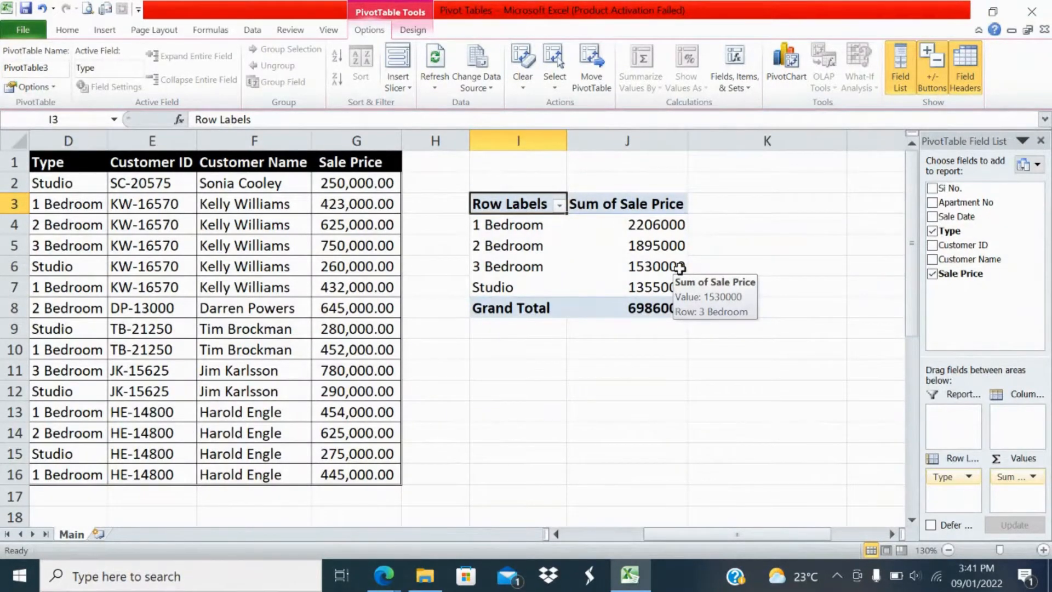
Try sorting the pivot table's Type row labels from Z to A and undo the sort
{"action": "right_click", "coordinate": [518, 207]}
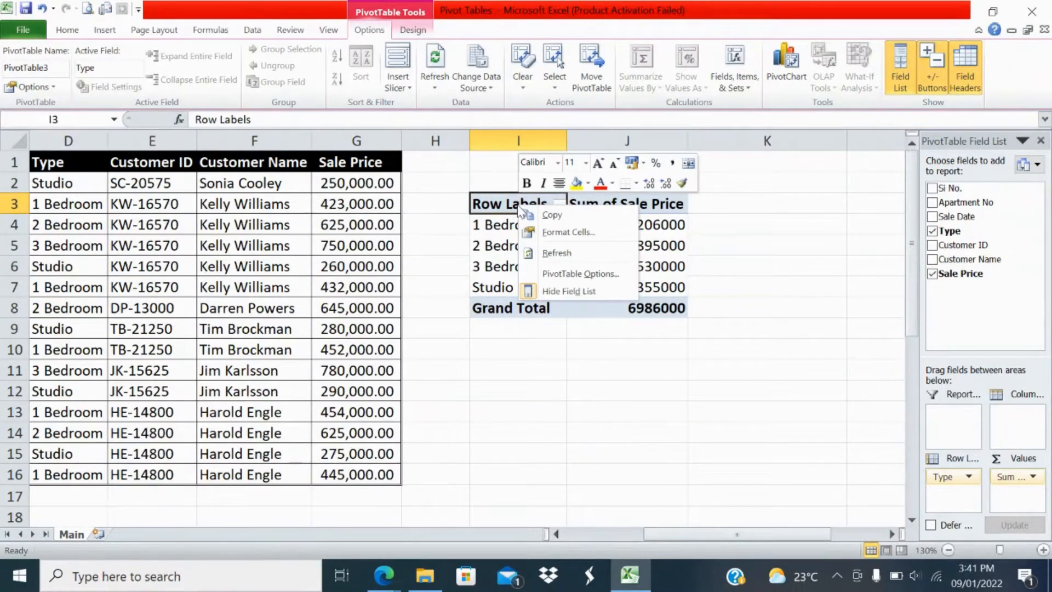
{"action": "left_click", "coordinate": [493, 293]}
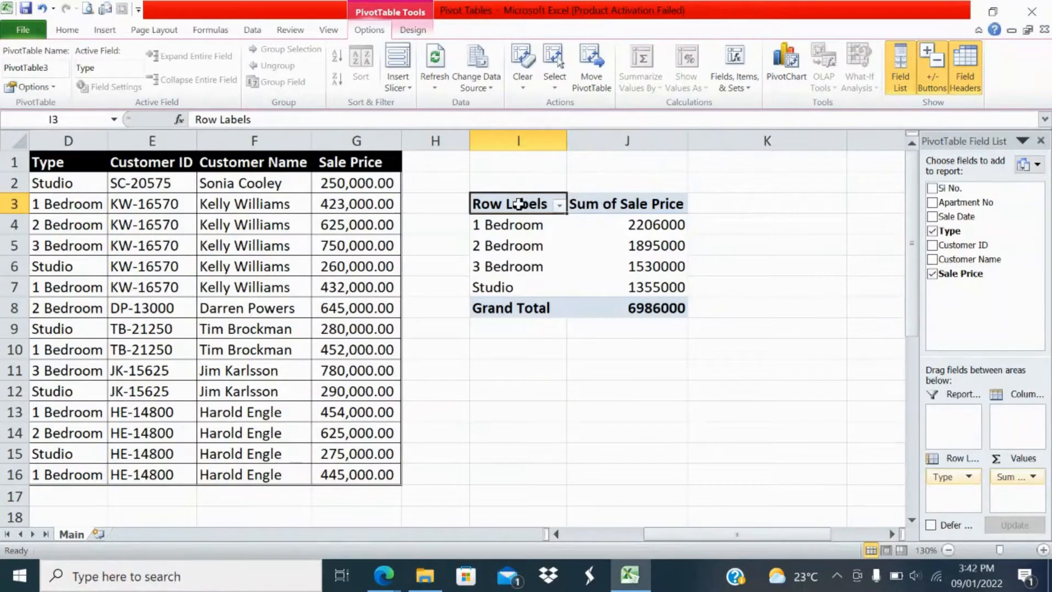
{"action": "left_click", "coordinate": [501, 227]}
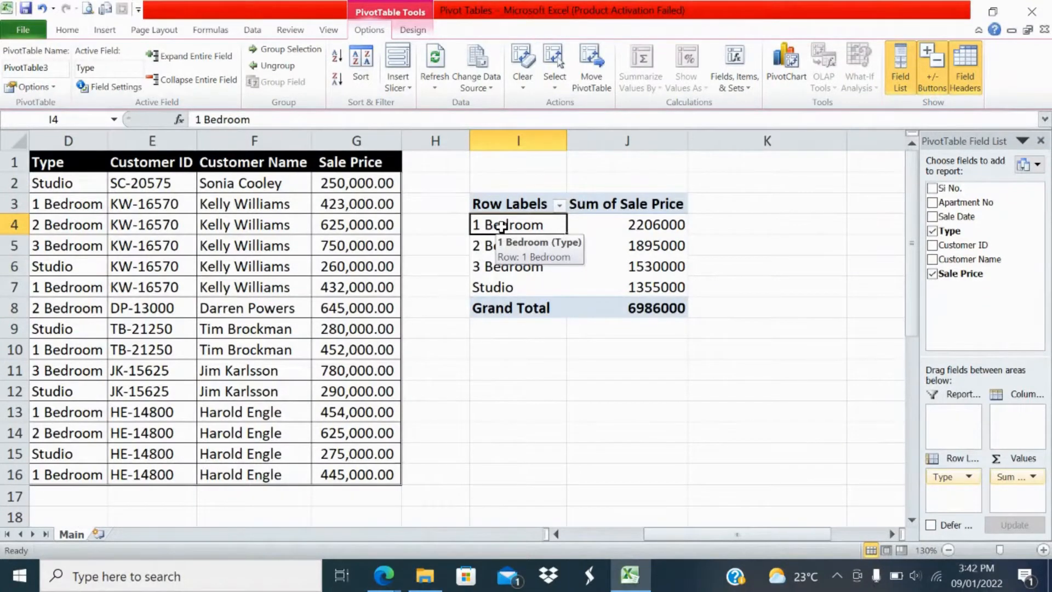
{"action": "right_click", "coordinate": [502, 226]}
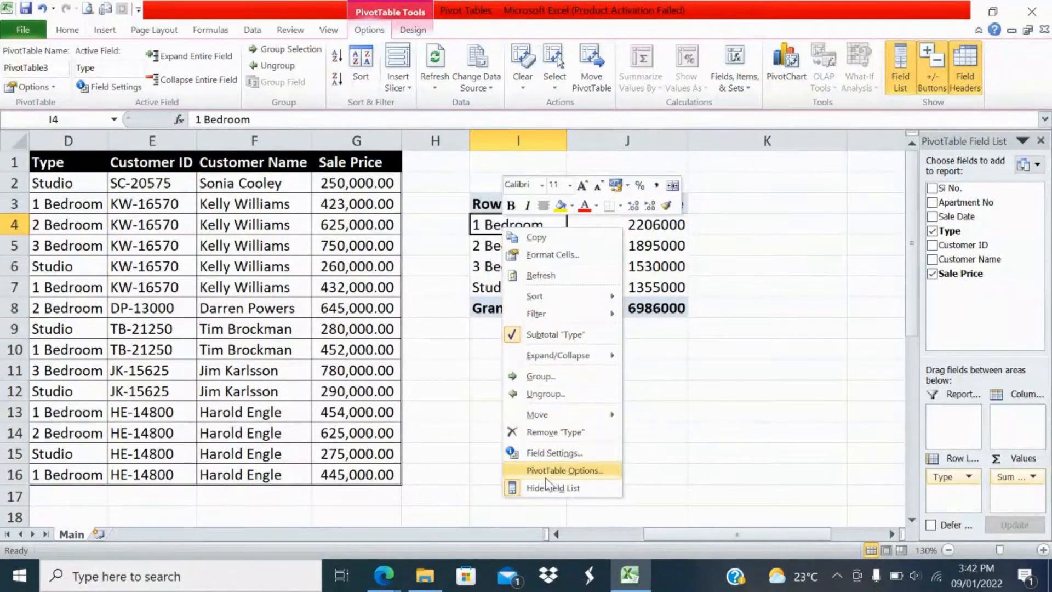
{"action": "mouse_move", "coordinate": [550, 303]}
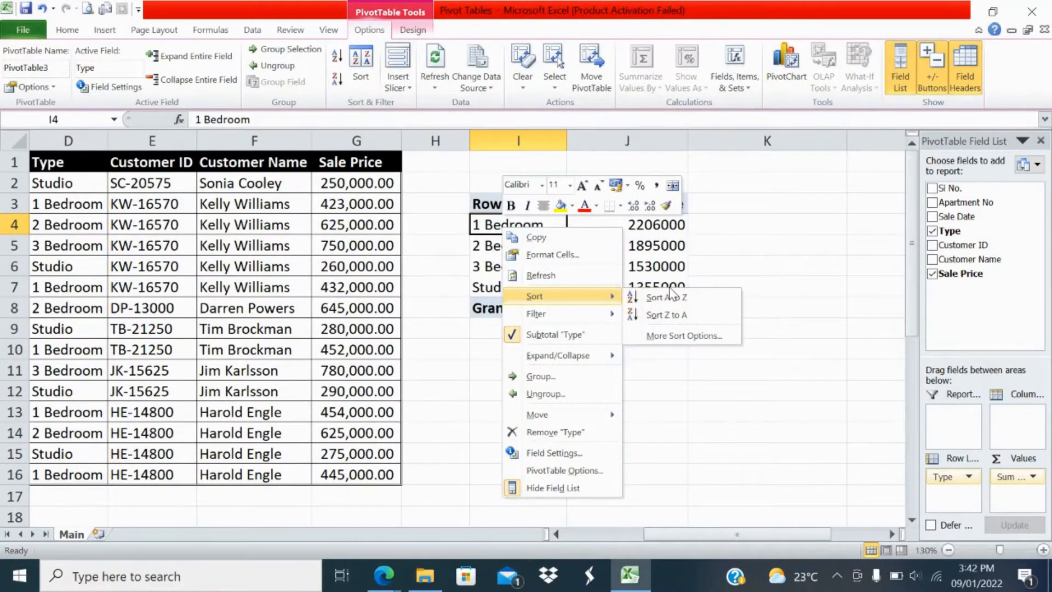
{"action": "left_click", "coordinate": [691, 324]}
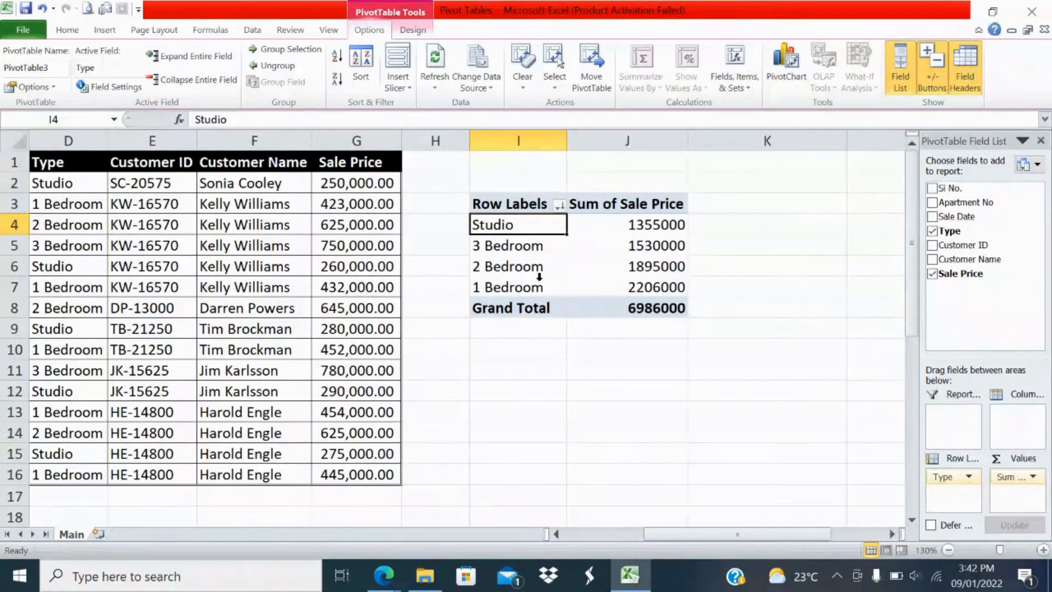
{"action": "key", "text": "ctrl+z"}
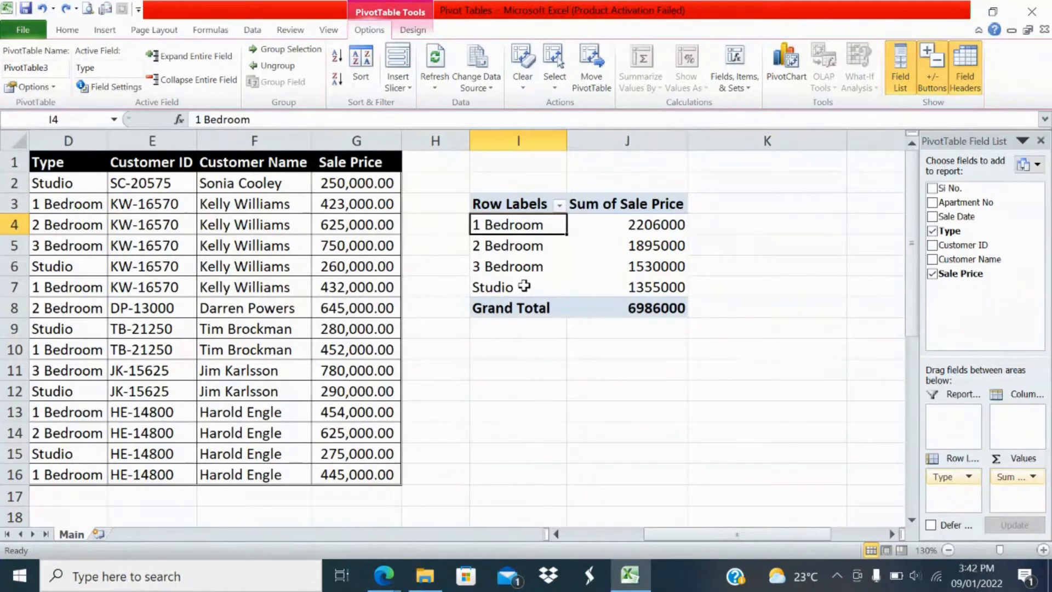
Move the Studio row label to the beginning of the pivot table's Type list
{"action": "left_click", "coordinate": [524, 278], "text": "shift"}
{"action": "left_click", "coordinate": [524, 287]}
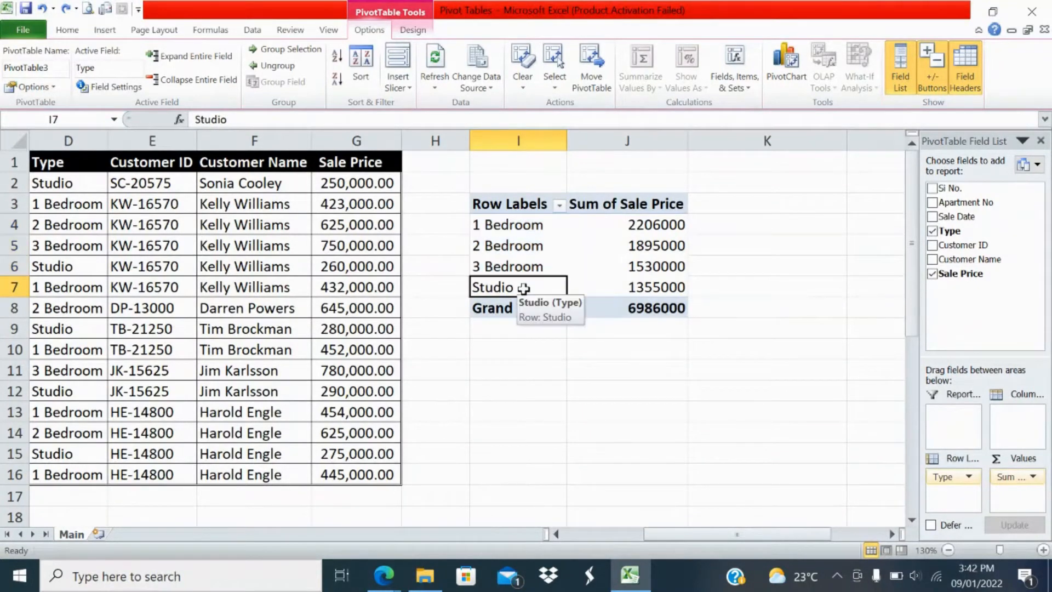
{"action": "right_click", "coordinate": [524, 287]}
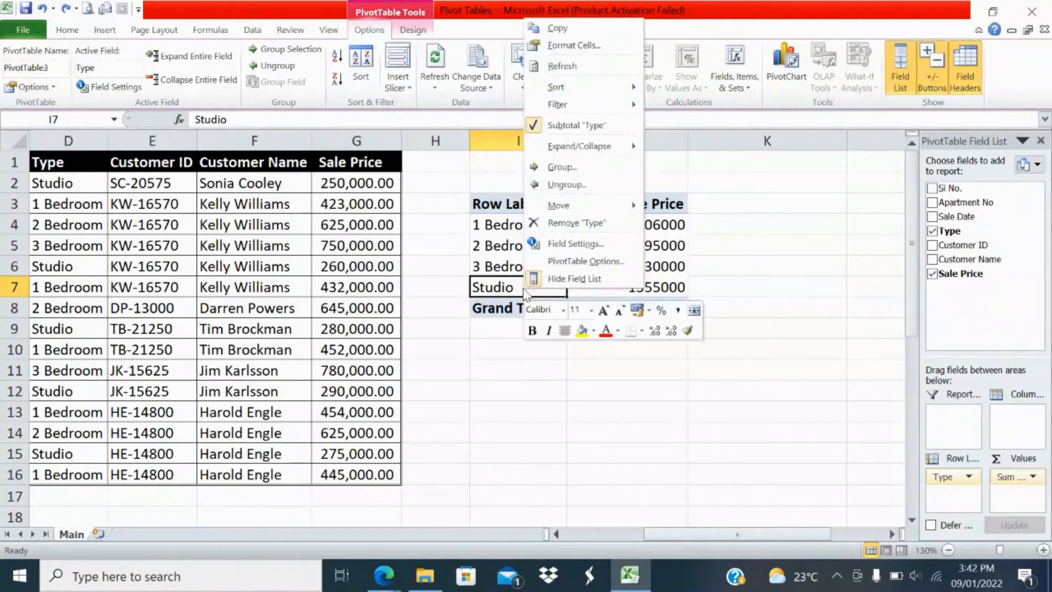
{"action": "mouse_move", "coordinate": [562, 210]}
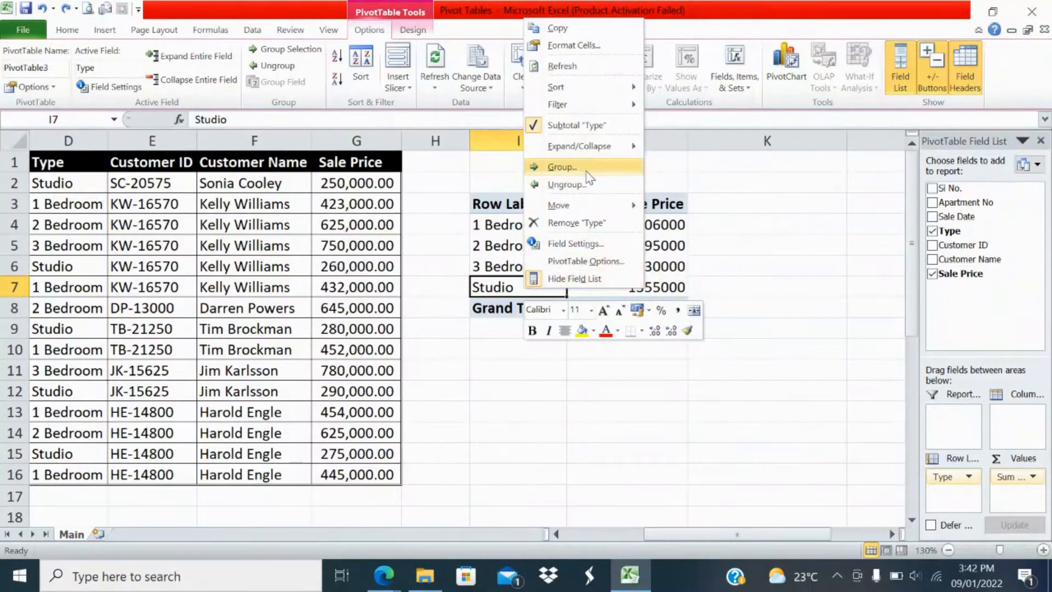
{"action": "mouse_move", "coordinate": [585, 205]}
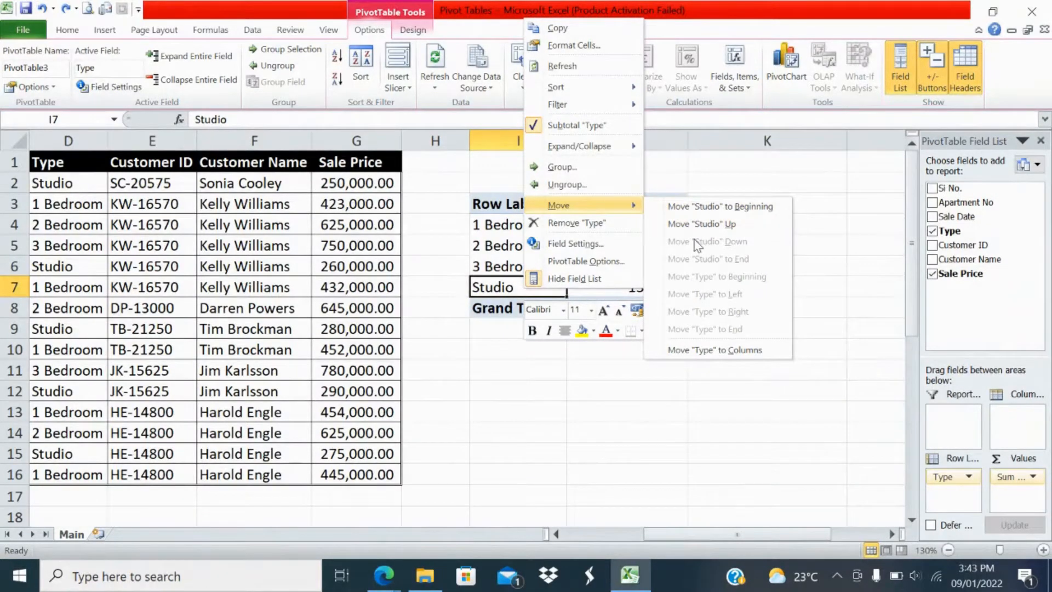
{"action": "left_click", "coordinate": [704, 209]}
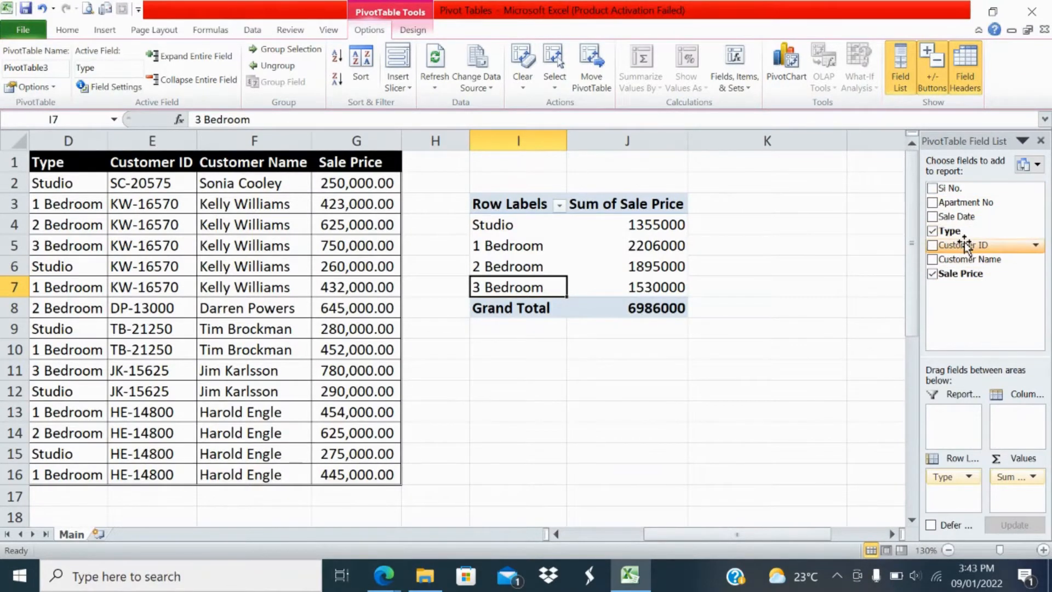
Add Customer ID as a report filter and filter the pivot table to the second customer ID in the list
{"action": "left_click_drag", "start_coordinate": [965, 248], "coordinate": [951, 417]}
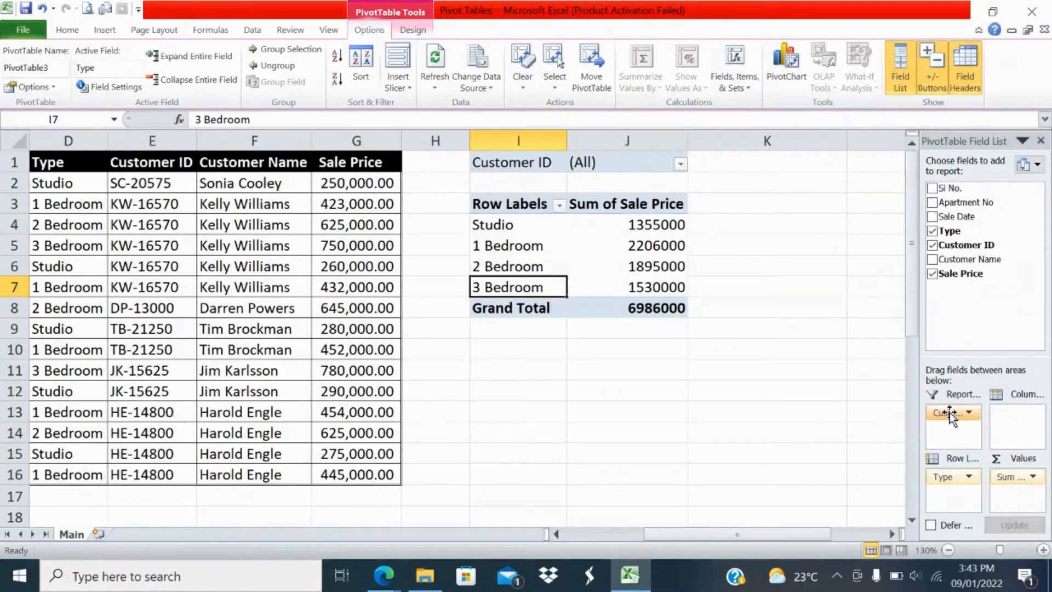
{"action": "left_click", "coordinate": [681, 164]}
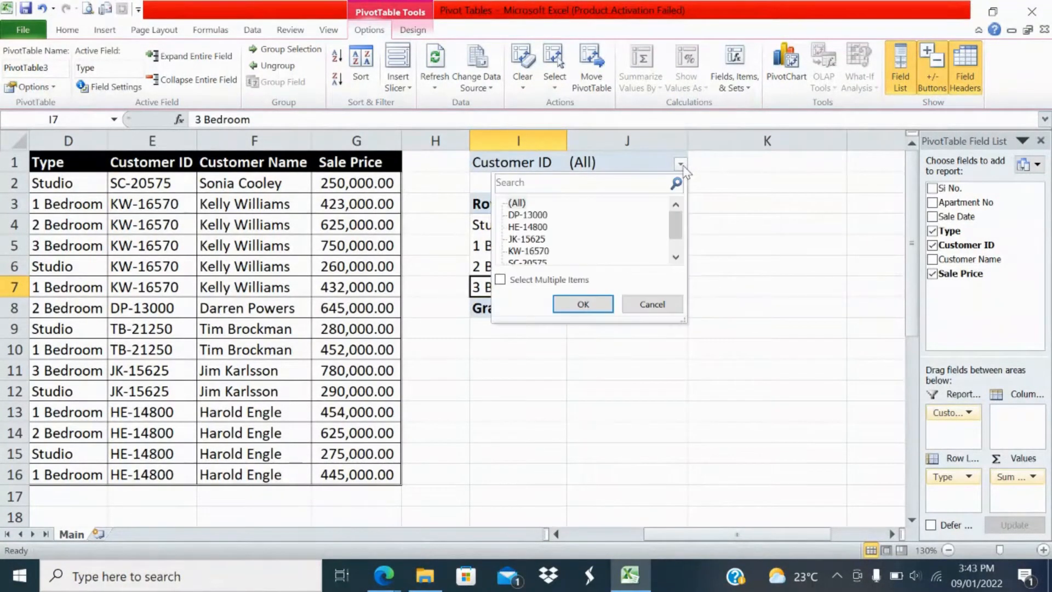
{"action": "left_click", "coordinate": [530, 226]}
{"action": "left_click", "coordinate": [578, 303]}
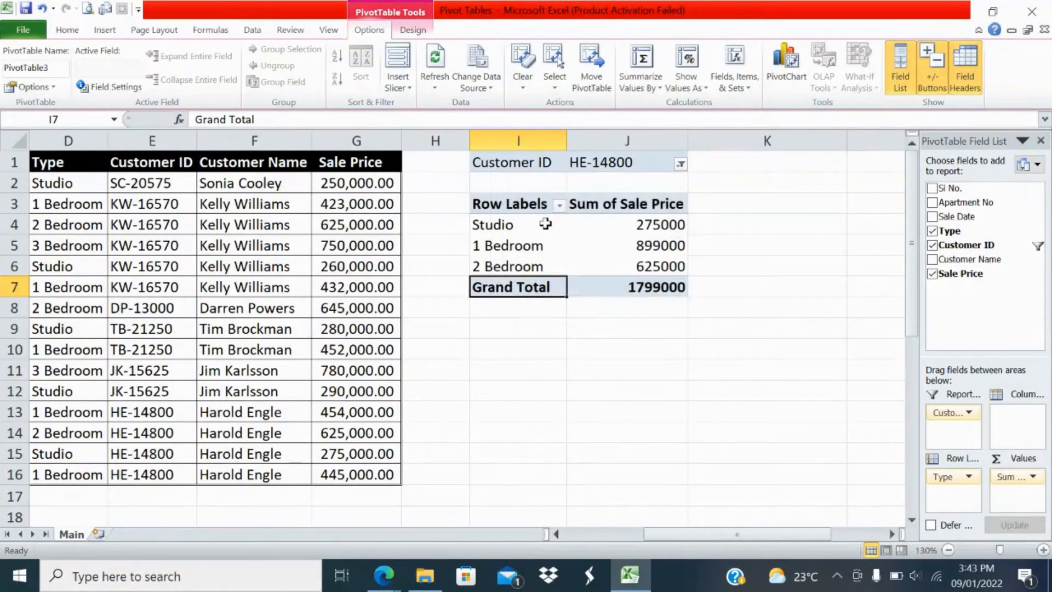
Try summarizing the pivot table's Sale Price value field by Count instead of Sum
{"action": "mouse_move", "coordinate": [644, 225]}
{"action": "left_click", "coordinate": [627, 221]}
{"action": "left_click", "coordinate": [624, 206]}
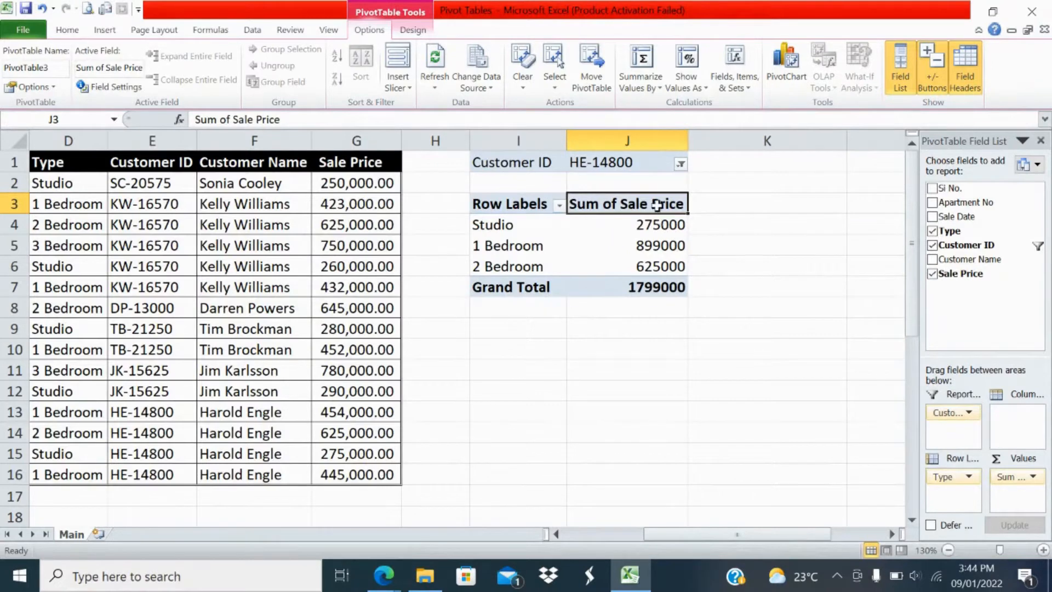
{"action": "left_click", "coordinate": [1034, 477]}
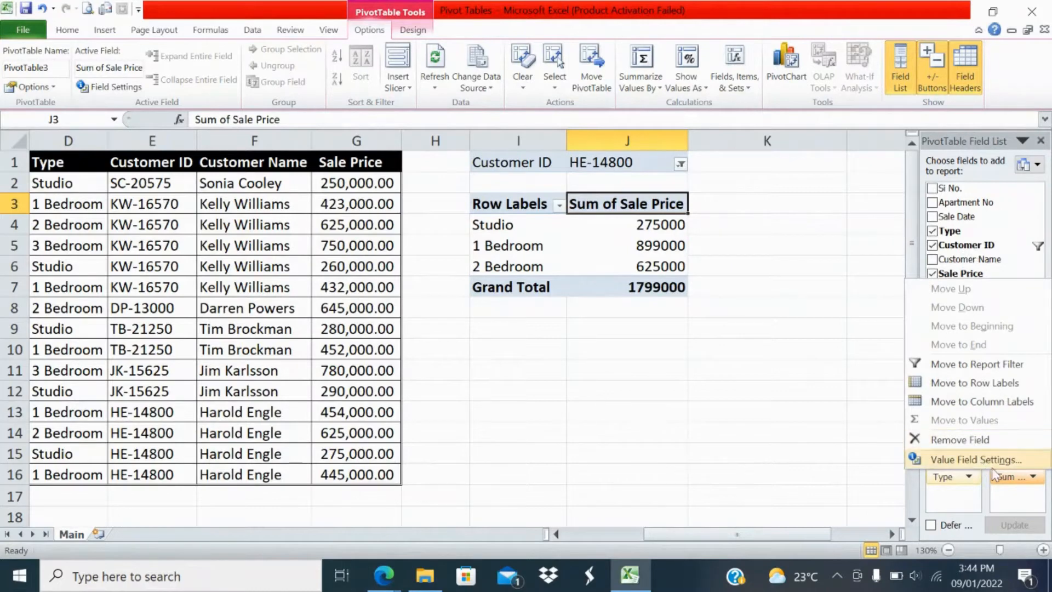
{"action": "left_click", "coordinate": [976, 460]}
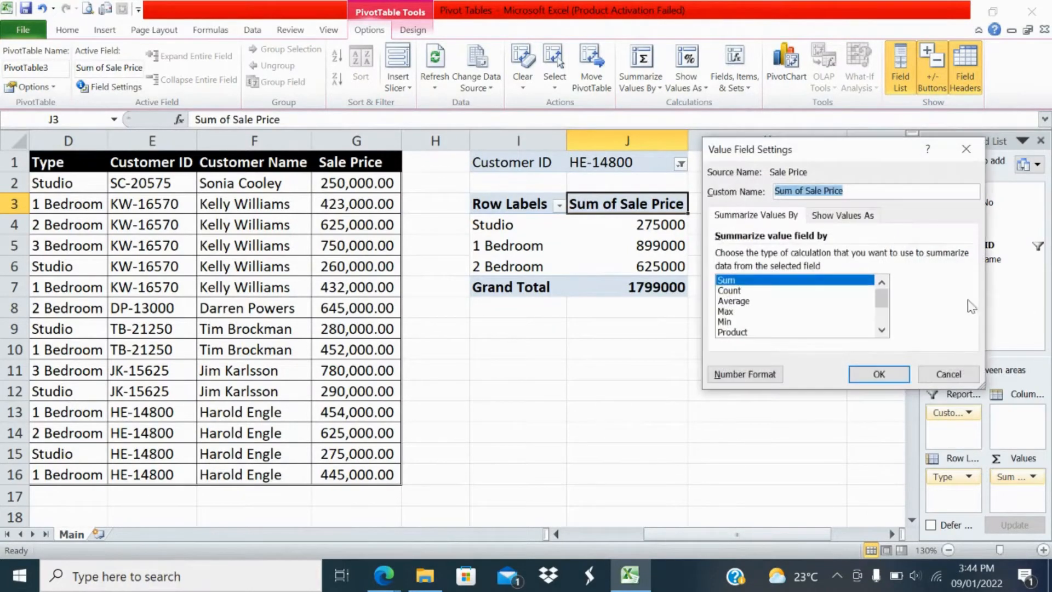
{"action": "left_click", "coordinate": [746, 291]}
{"action": "left_click", "coordinate": [879, 375]}
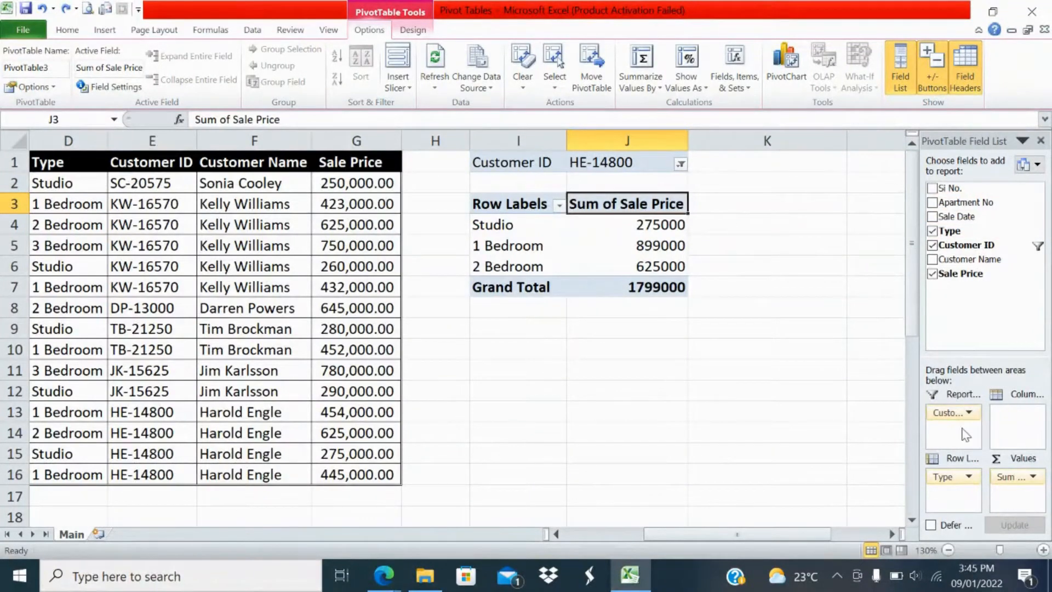
Remove the Customer ID report filter, and try Sale Date as the pivot table's column labels before undoing that addition
{"action": "left_click_drag", "start_coordinate": [952, 414], "coordinate": [965, 299]}
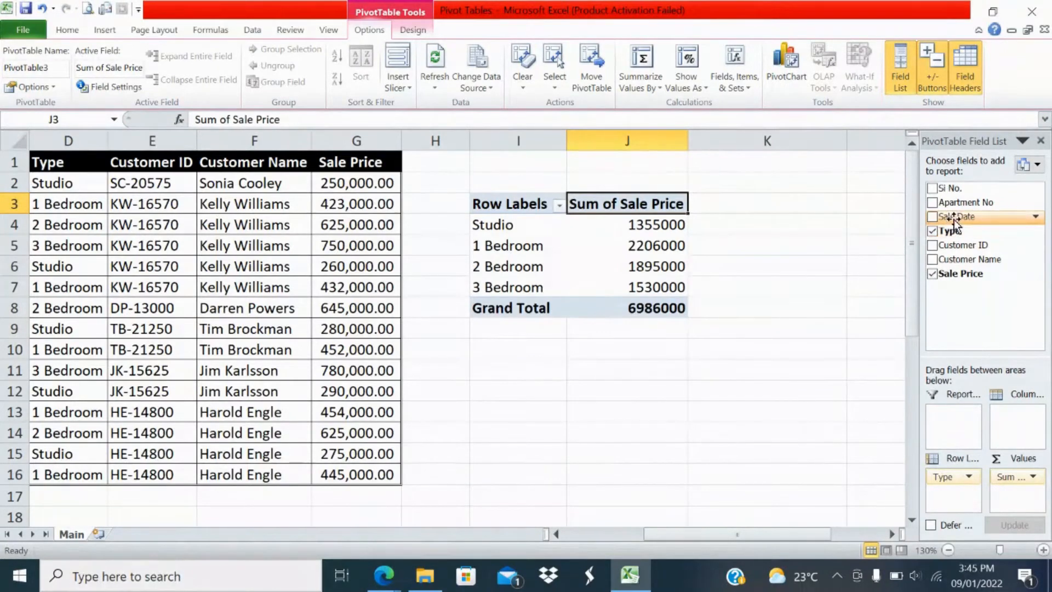
{"action": "left_click_drag", "start_coordinate": [956, 222], "coordinate": [1013, 415]}
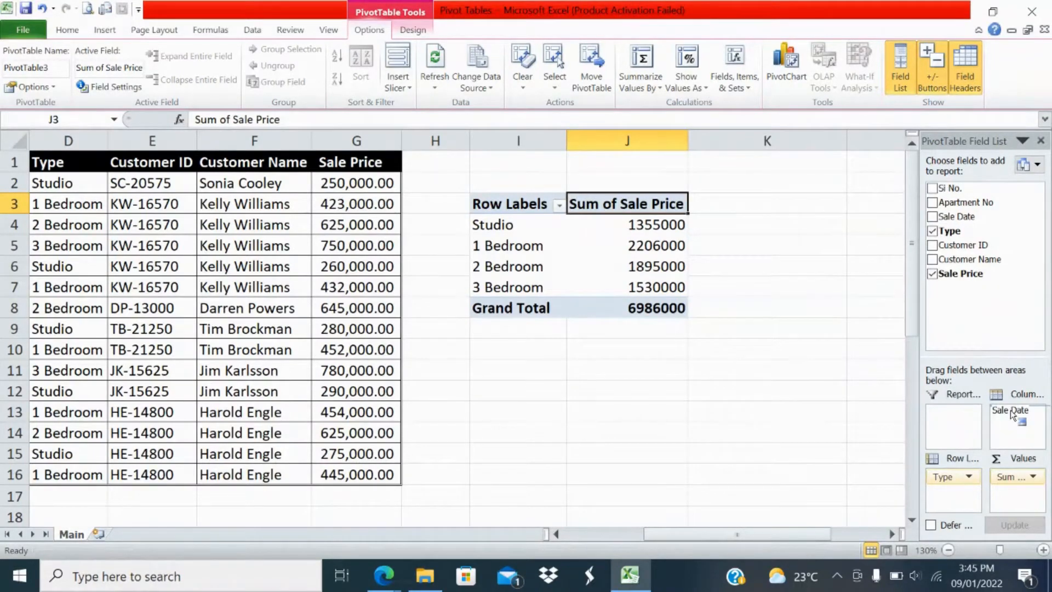
{"action": "left_click_drag", "start_coordinate": [1013, 415], "coordinate": [1014, 417]}
{"action": "left_click_drag", "start_coordinate": [674, 536], "coordinate": [806, 535]}
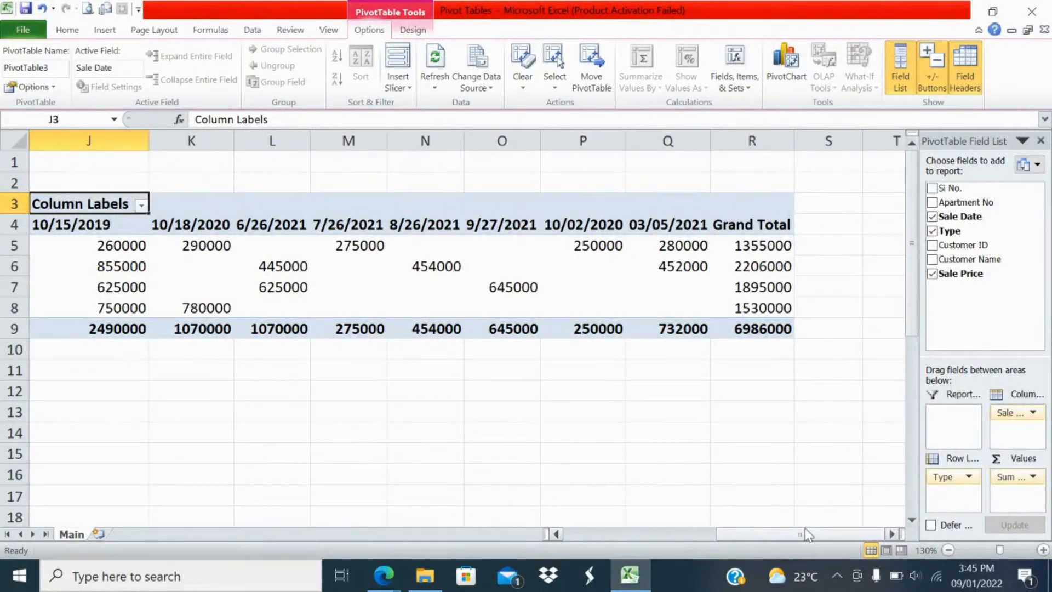
{"action": "left_click_drag", "start_coordinate": [771, 530], "coordinate": [735, 526]}
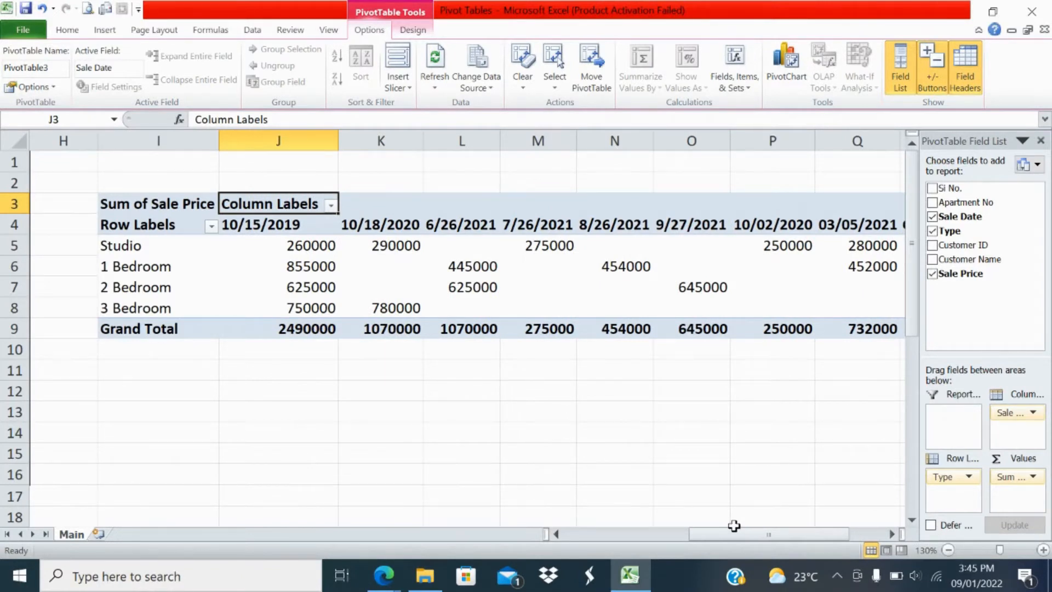
{"action": "key", "text": "ctrl+z"}
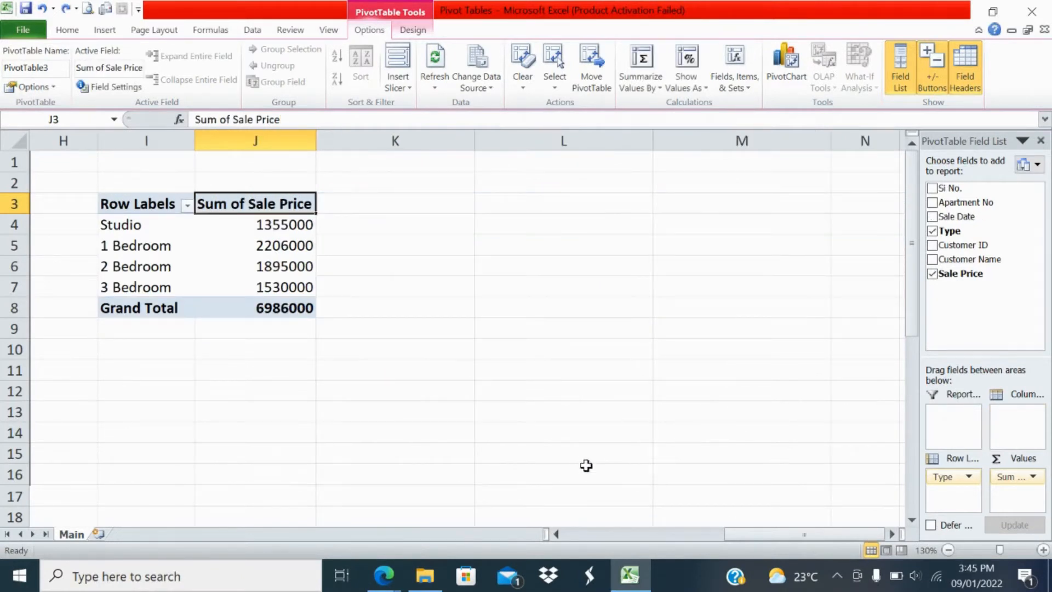
Group the Studio and 1 Bedroom row labels together in the pivot table
{"action": "left_click_drag", "start_coordinate": [748, 534], "coordinate": [664, 534]}
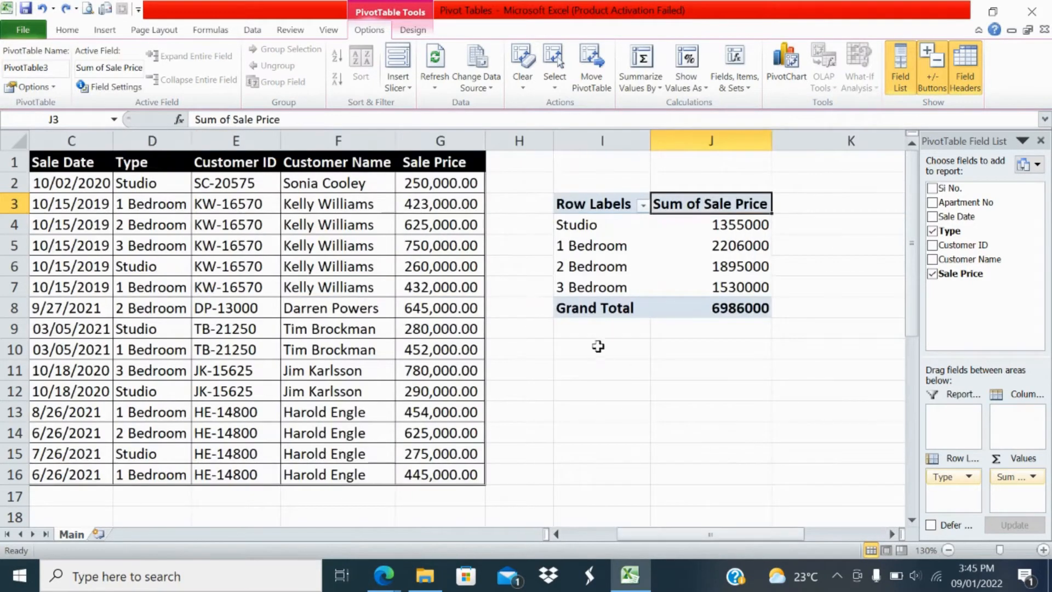
{"action": "left_click_drag", "start_coordinate": [585, 223], "coordinate": [588, 244]}
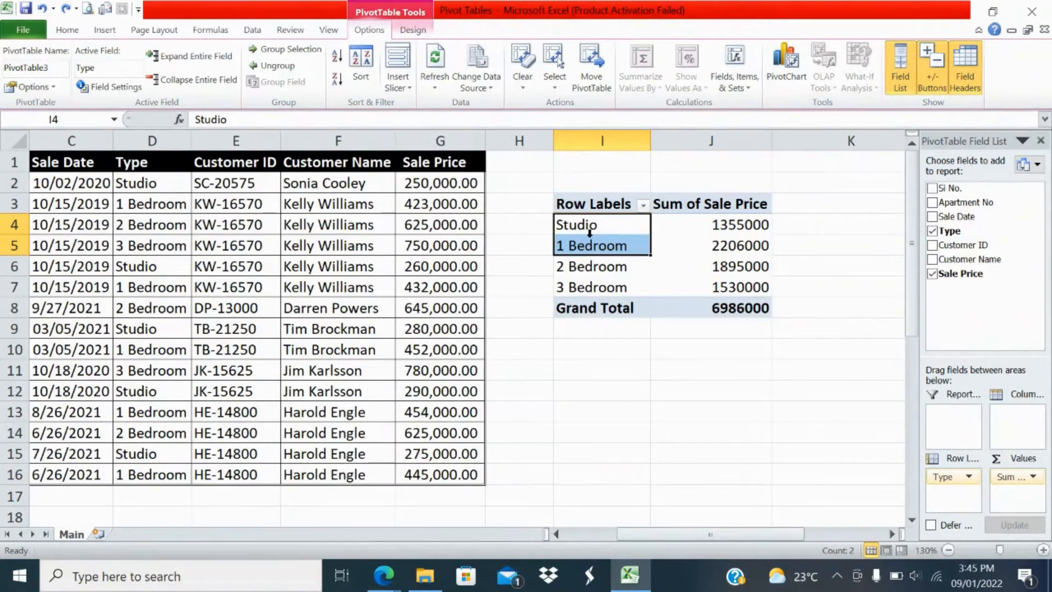
{"action": "right_click", "coordinate": [591, 247]}
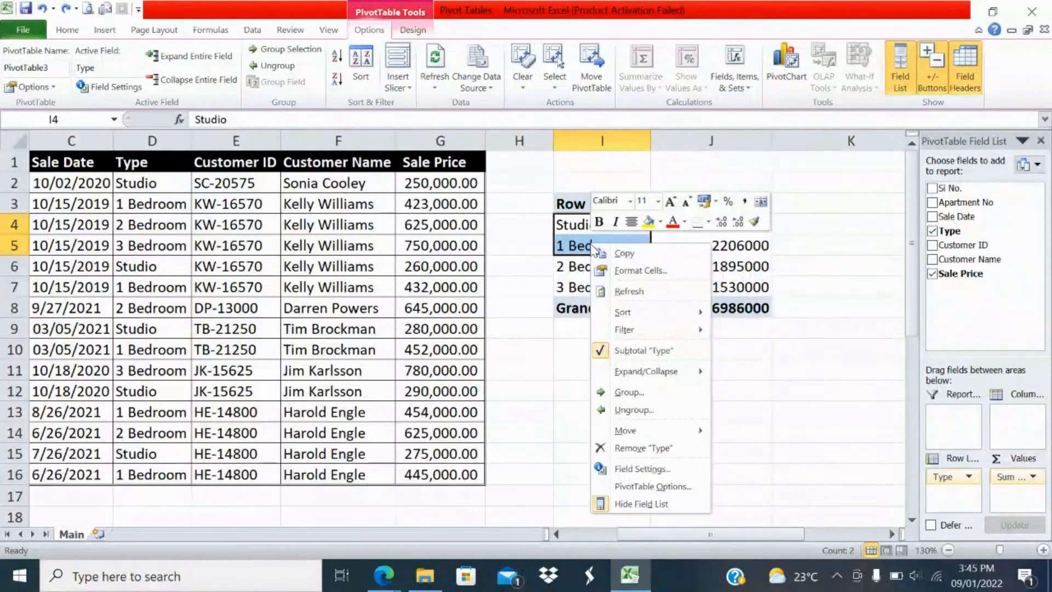
{"action": "left_click", "coordinate": [638, 392]}
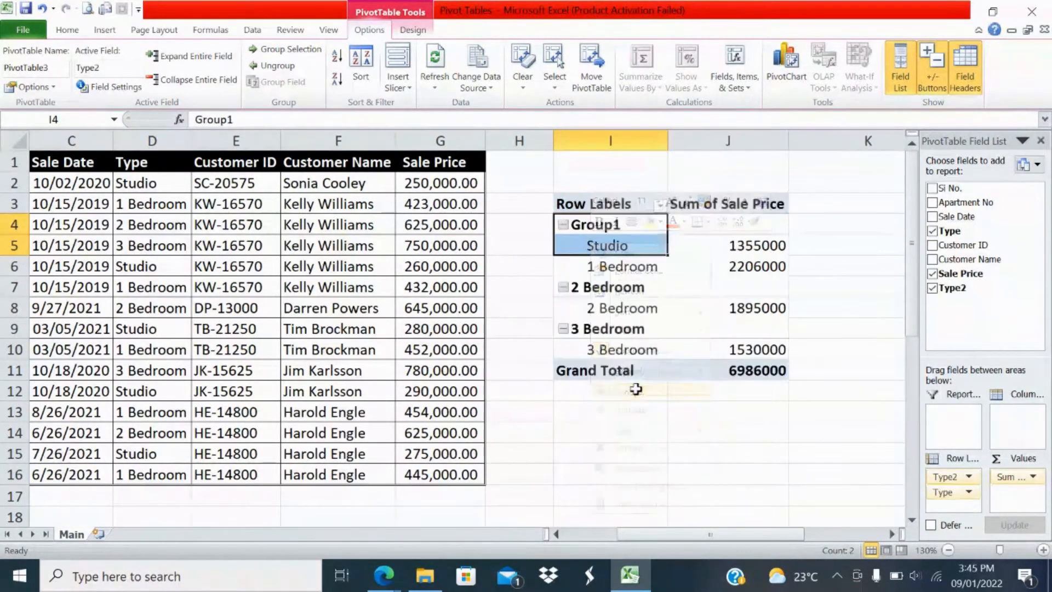
Group the 2 Bedroom and 3 Bedroom row labels into a second group in the pivot table
{"action": "left_click", "coordinate": [609, 288]}
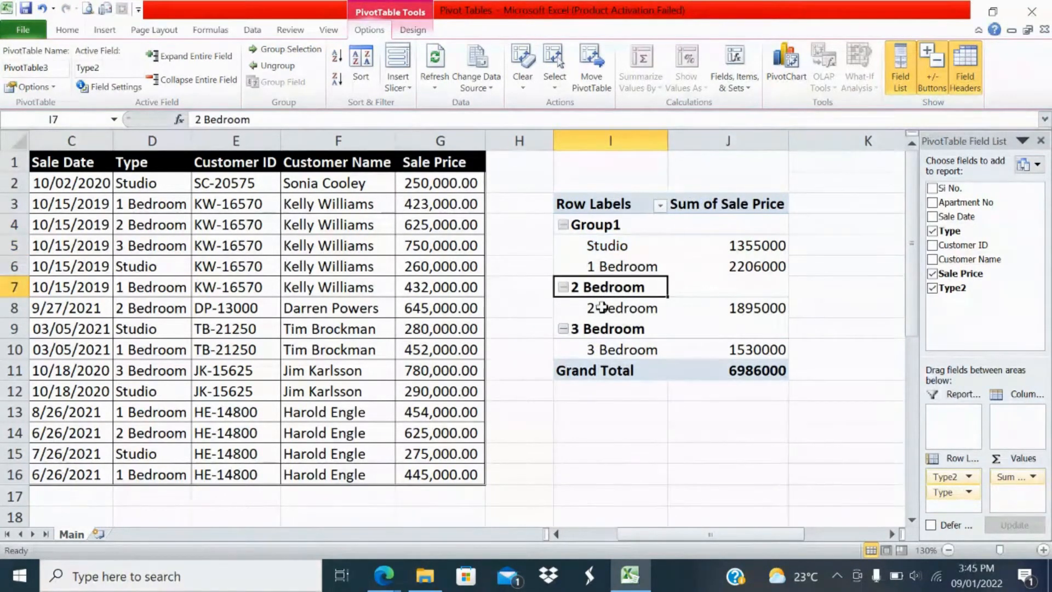
{"action": "left_click_drag", "start_coordinate": [603, 305], "coordinate": [599, 329]}
{"action": "left_click_drag", "start_coordinate": [595, 289], "coordinate": [606, 351]}
{"action": "right_click", "coordinate": [603, 353]}
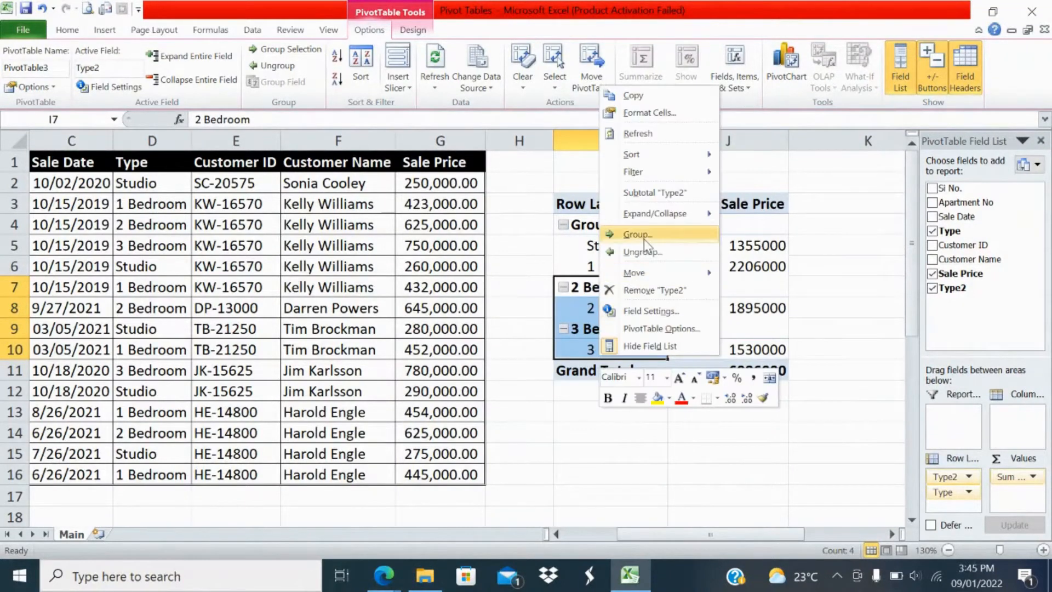
{"action": "left_click", "coordinate": [635, 234]}
{"action": "left_click", "coordinate": [614, 429]}
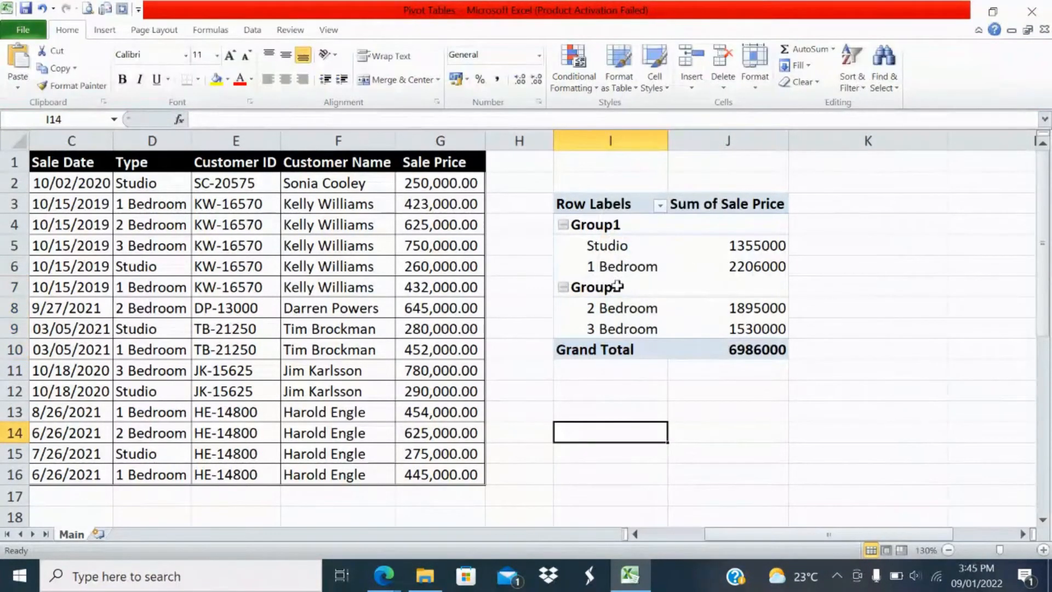
Rename the group containing Studio and 1 Bedroom as GroupA
{"action": "left_click", "coordinate": [607, 225]}
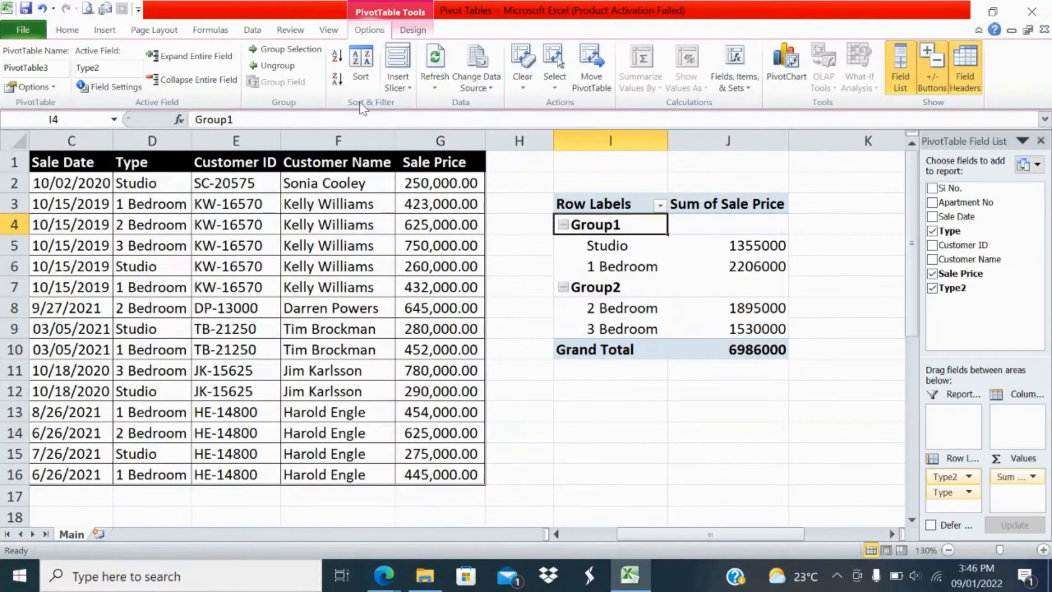
{"action": "left_click", "coordinate": [302, 122]}
{"action": "key", "text": "BackSpace"}
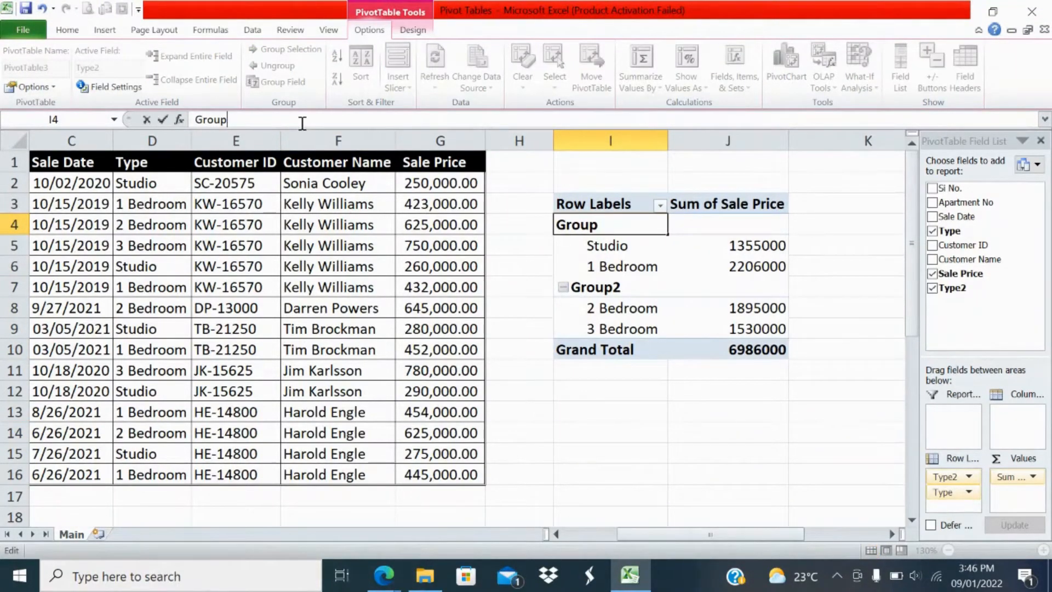
{"action": "type", "text": "A"}
{"action": "left_click", "coordinate": [611, 383]}
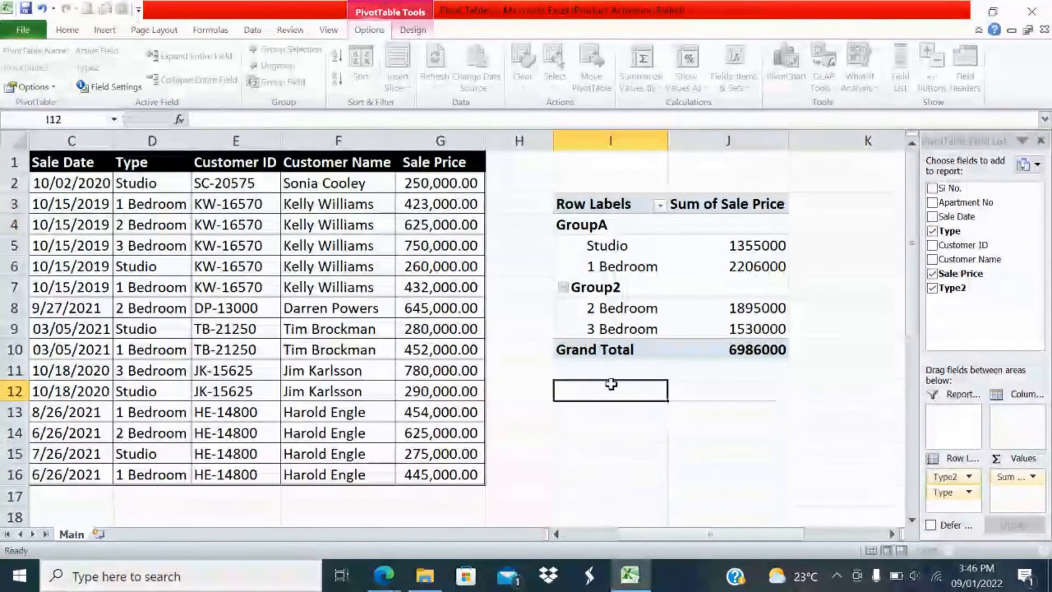
Rename the group containing 2 Bedroom and 3 Bedroom as GroupB
{"action": "left_click", "coordinate": [608, 288]}
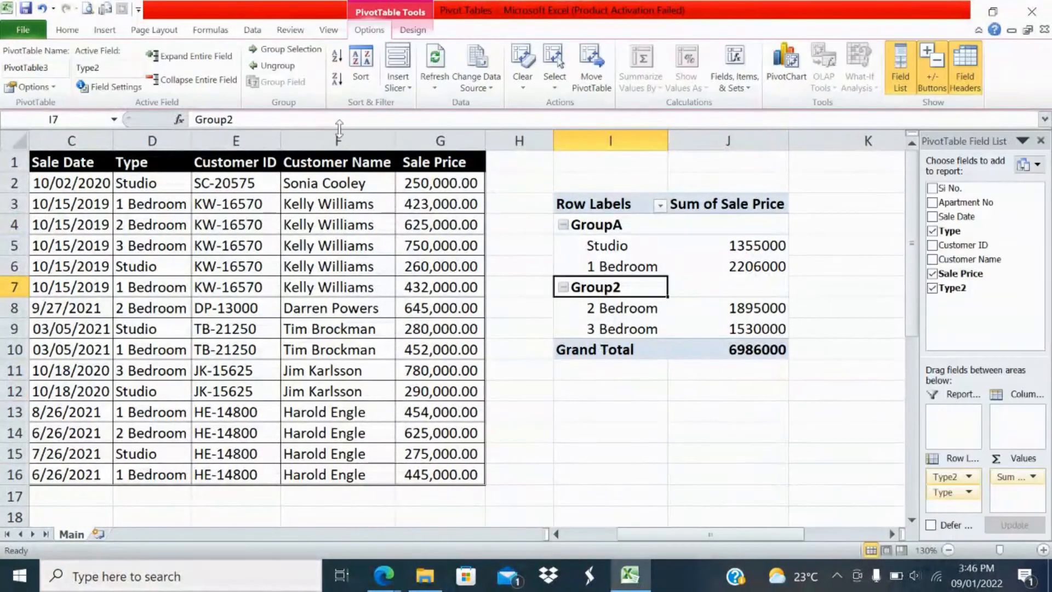
{"action": "left_click", "coordinate": [344, 117]}
{"action": "key", "text": "BackSpace"}
{"action": "type", "text": "B"}
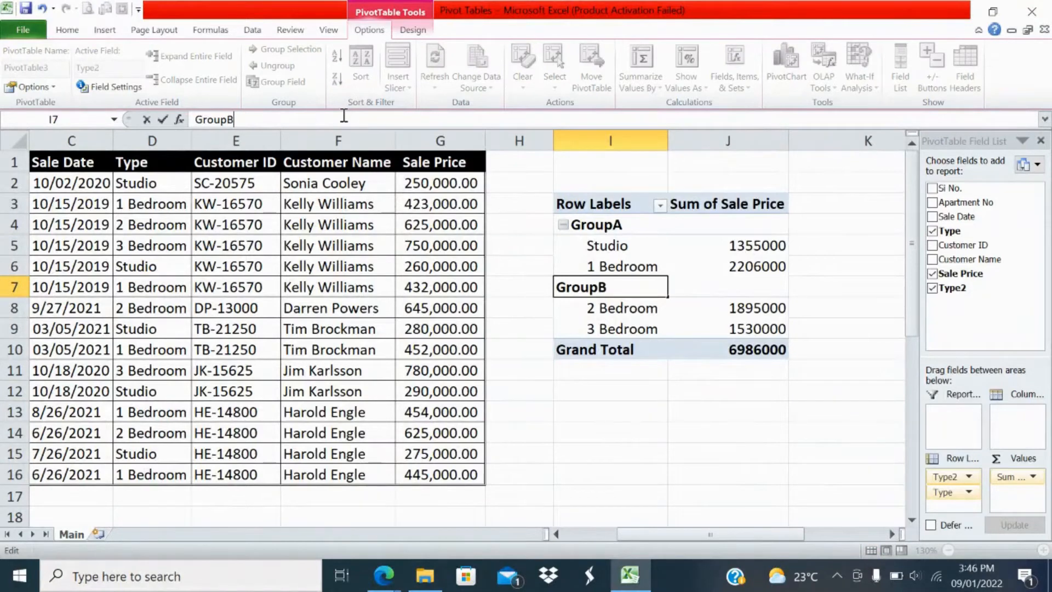
{"action": "key", "text": "Return"}
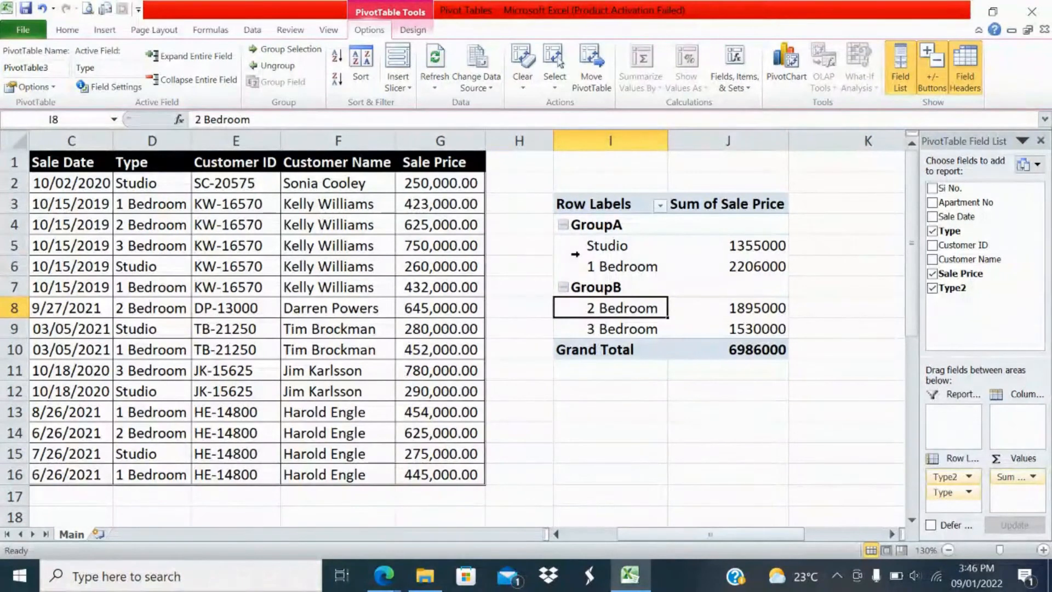
Collapse GroupA and GroupB to their totals, and ungroup both groups again
{"action": "left_click", "coordinate": [564, 226]}
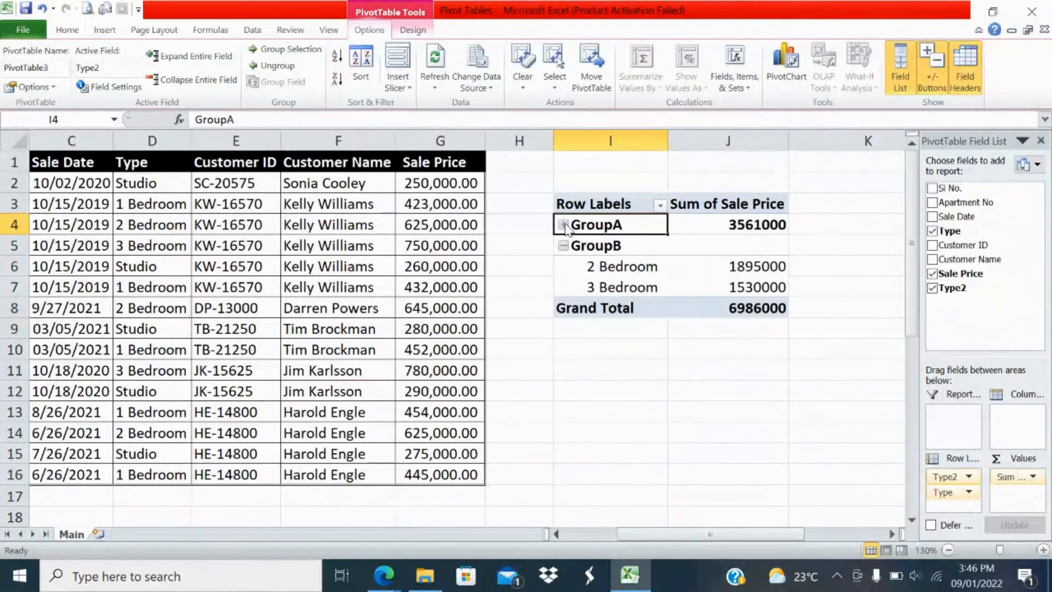
{"action": "left_click", "coordinate": [563, 246]}
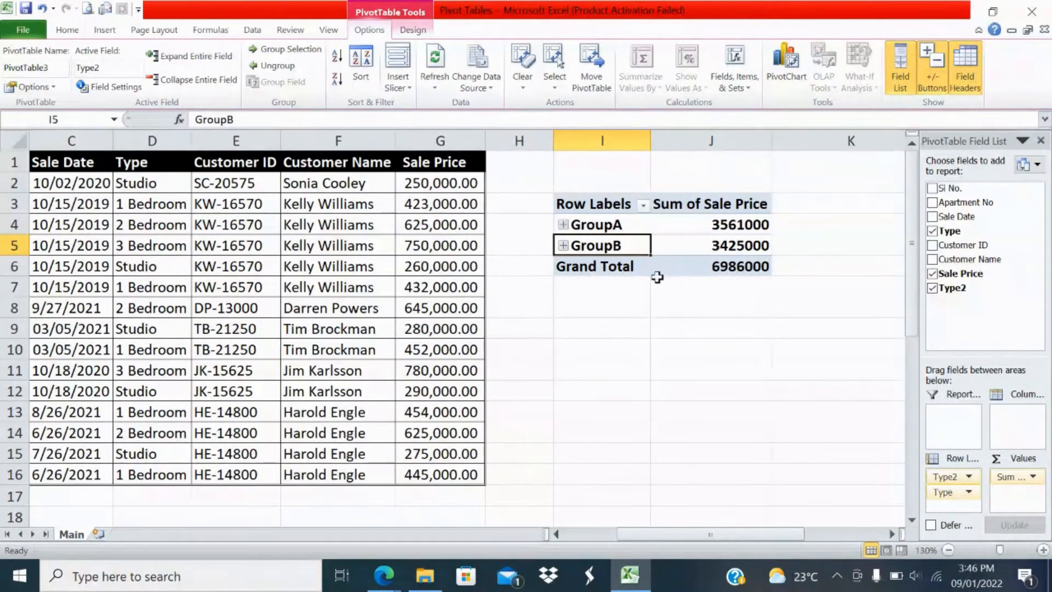
{"action": "right_click", "coordinate": [612, 250]}
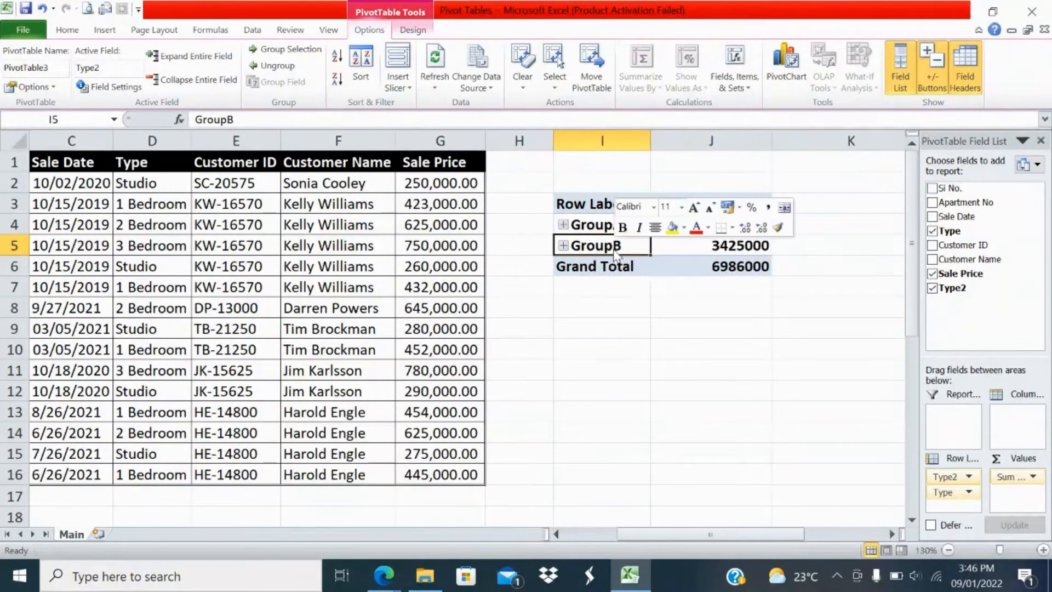
{"action": "left_click", "coordinate": [655, 415]}
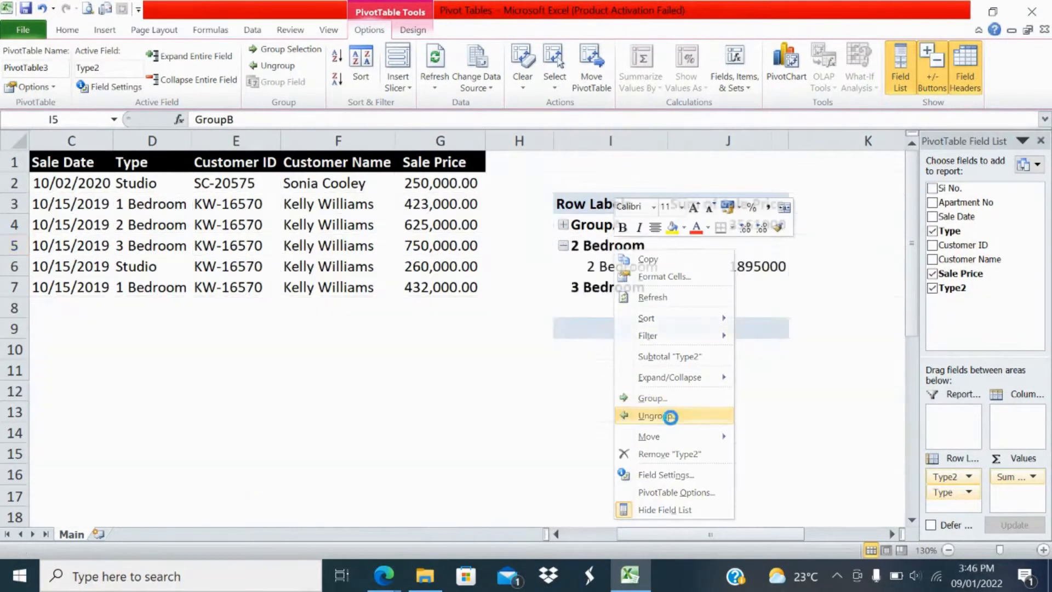
{"action": "left_click", "coordinate": [607, 225]}
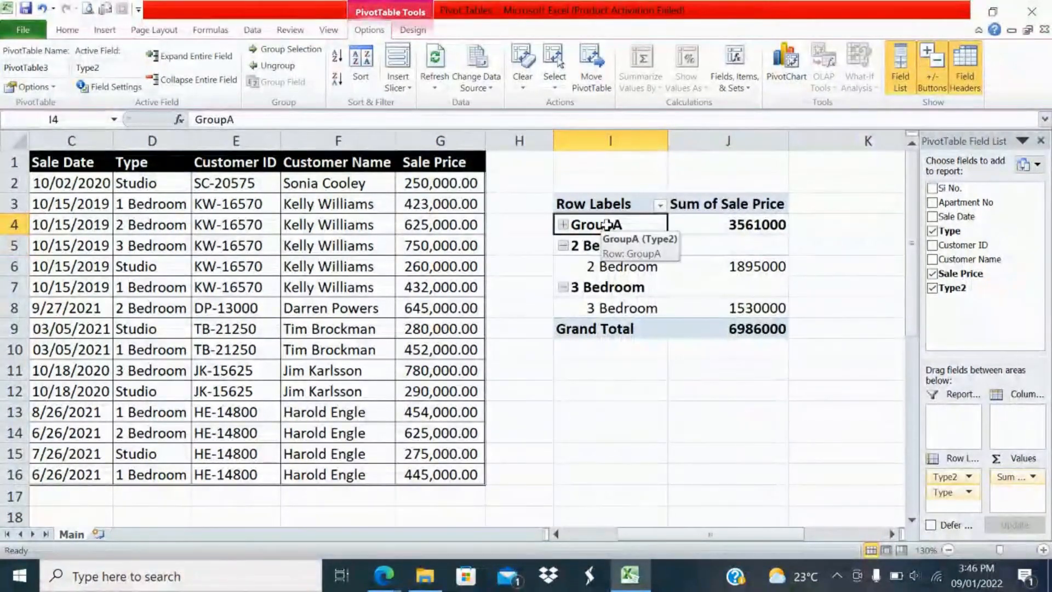
{"action": "right_click", "coordinate": [607, 225]}
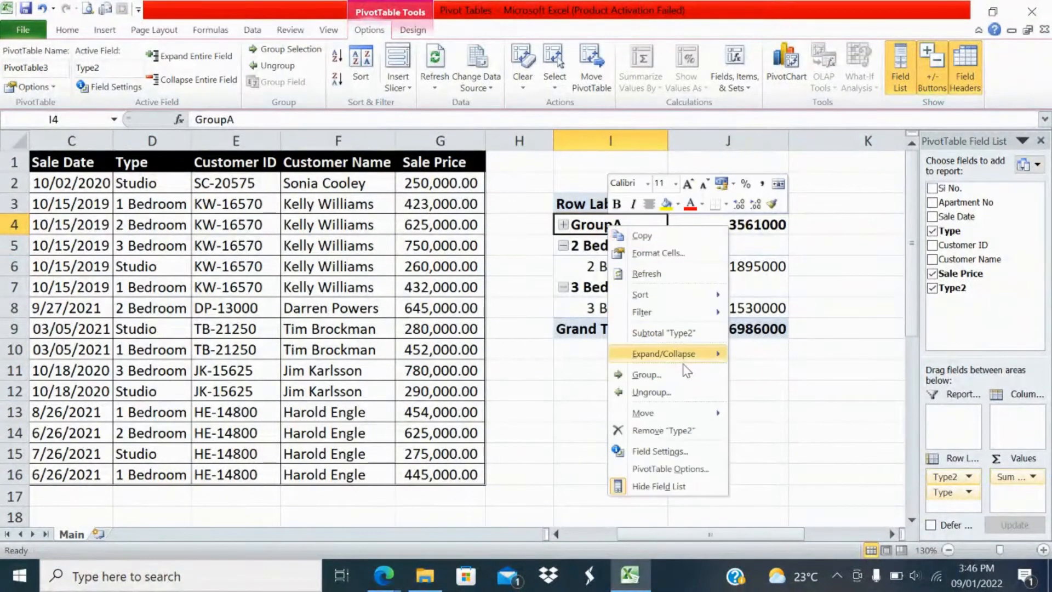
{"action": "left_click", "coordinate": [657, 394]}
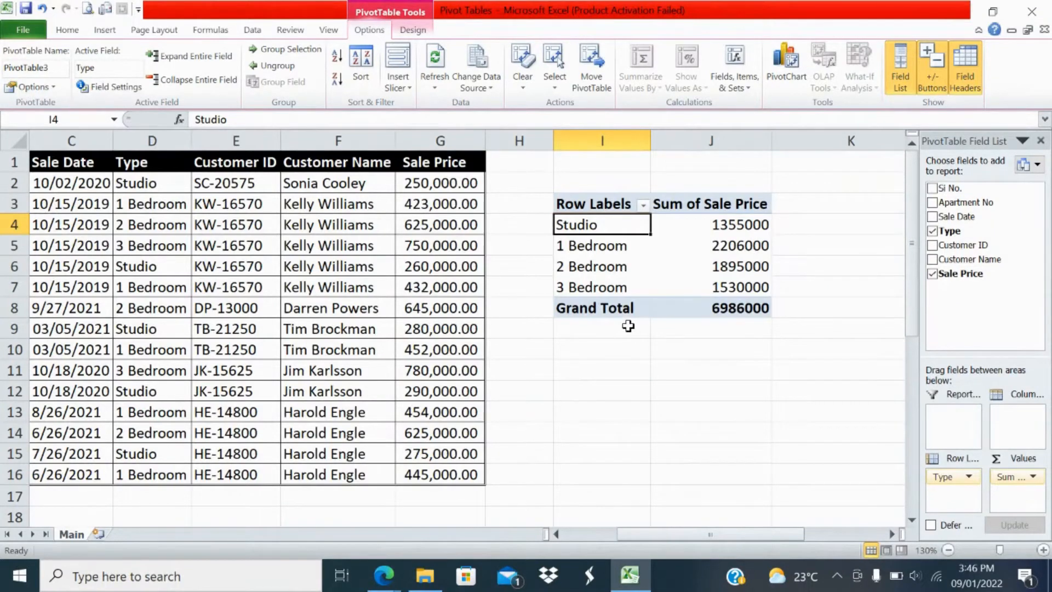
Add Customer ID as a second row label field beneath Type in the pivot table
{"action": "left_click", "coordinate": [622, 205]}
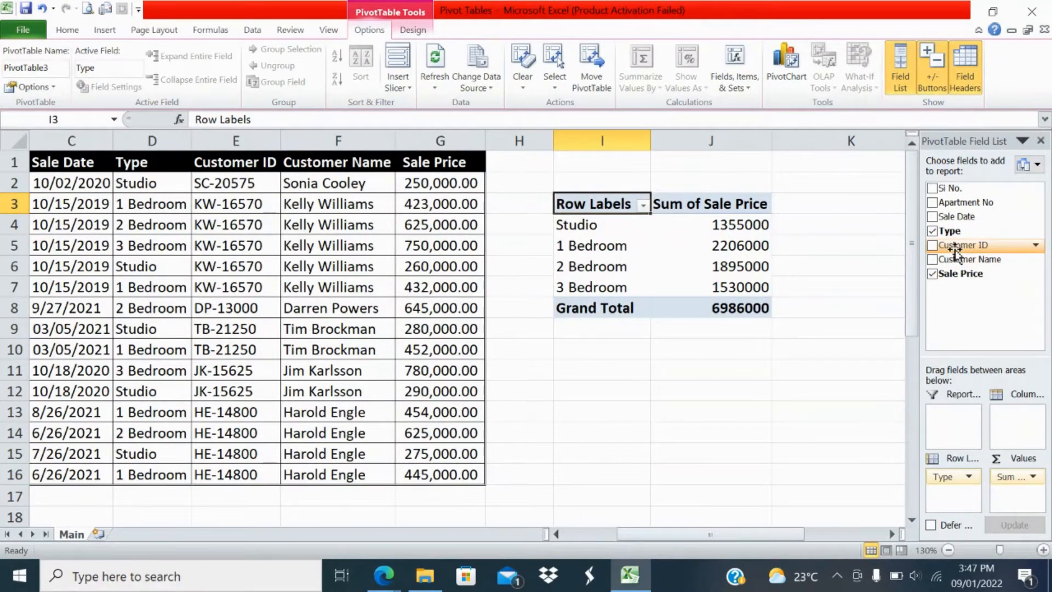
{"action": "left_click_drag", "start_coordinate": [956, 249], "coordinate": [956, 495]}
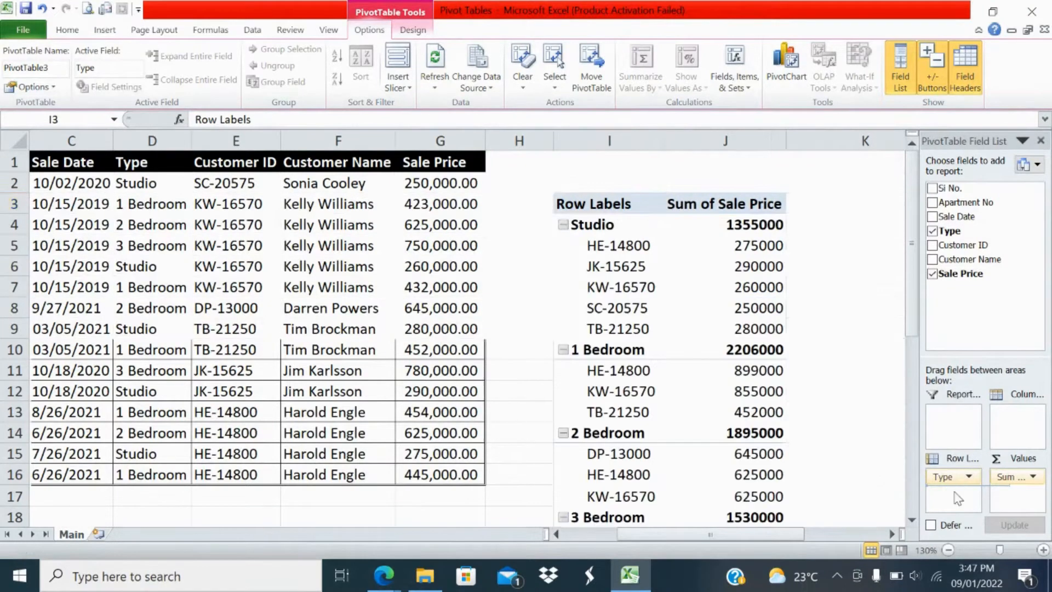
{"action": "scroll", "coordinate": [732, 235], "scroll_direction": "down", "scroll_amount": 2}
{"action": "scroll", "coordinate": [647, 239], "scroll_direction": "up", "scroll_amount": 2}
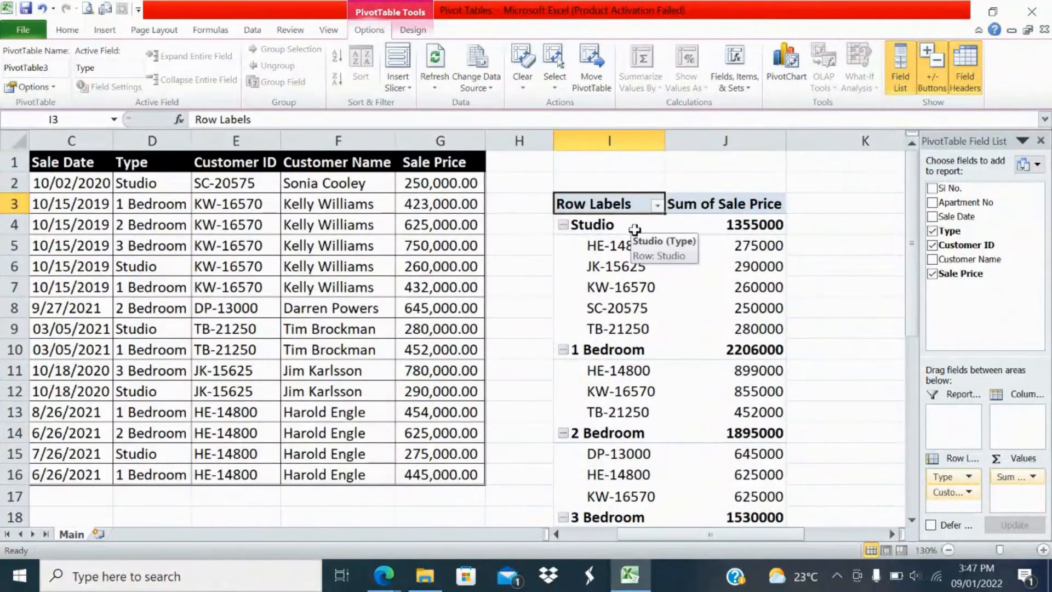
{"action": "left_click", "coordinate": [593, 226]}
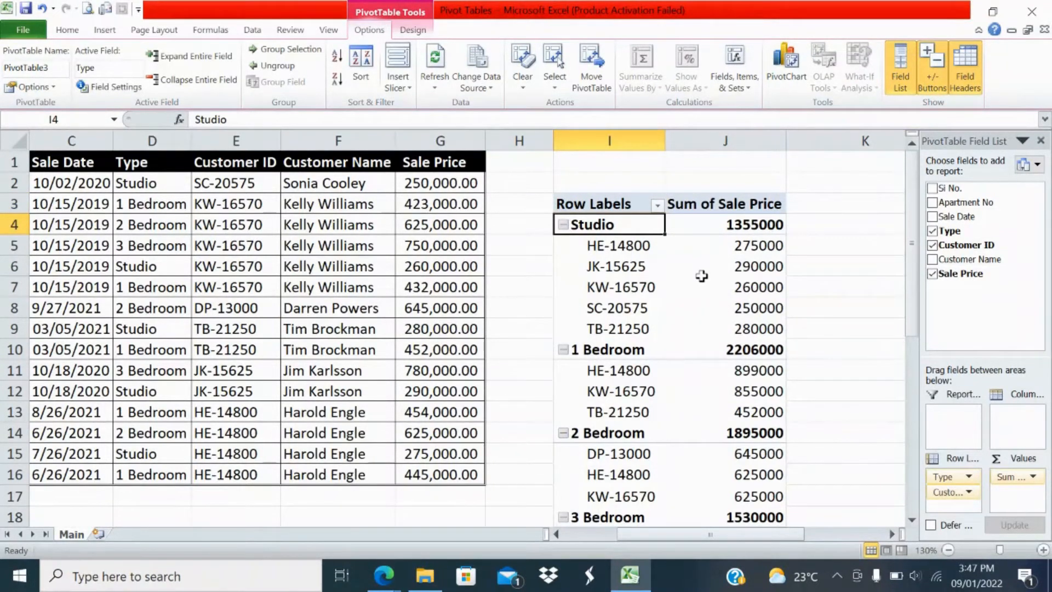
Add Customer Name as a third row label field beneath Customer ID
{"action": "mouse_move", "coordinate": [702, 276]}
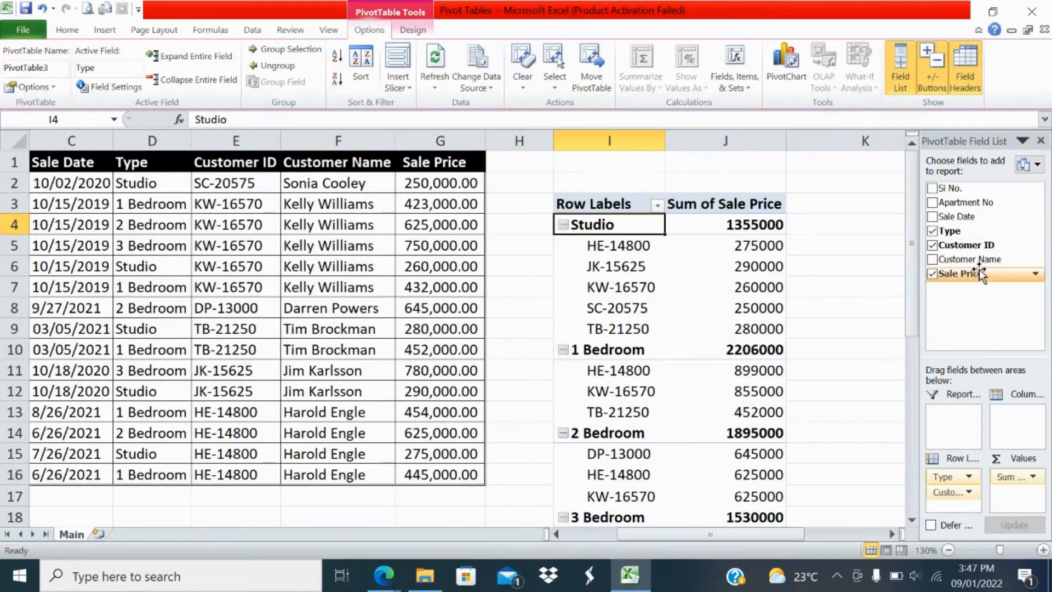
{"action": "left_click_drag", "start_coordinate": [979, 259], "coordinate": [964, 505]}
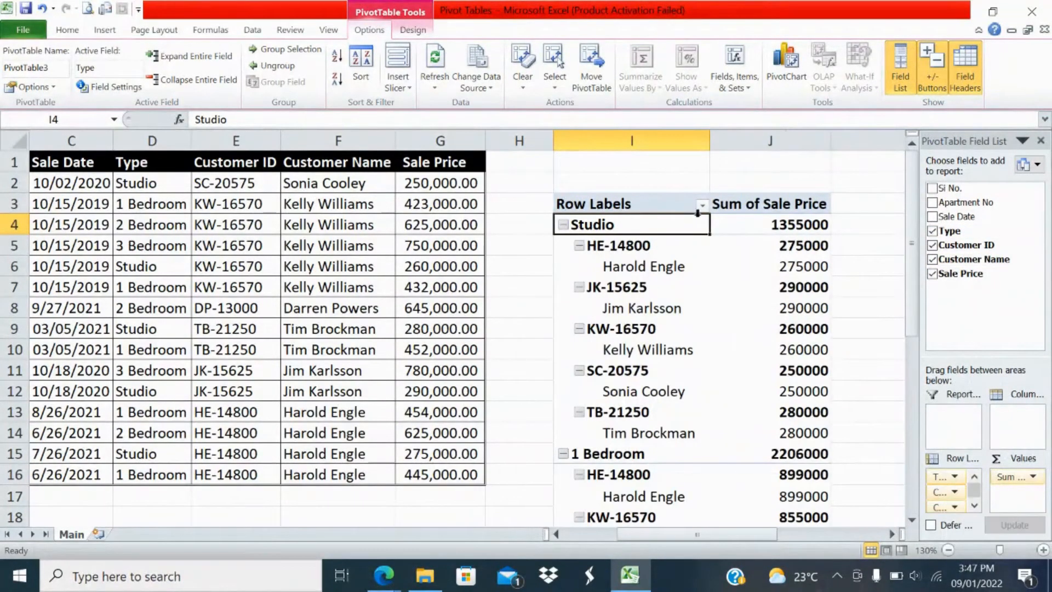
{"action": "mouse_move", "coordinate": [651, 267]}
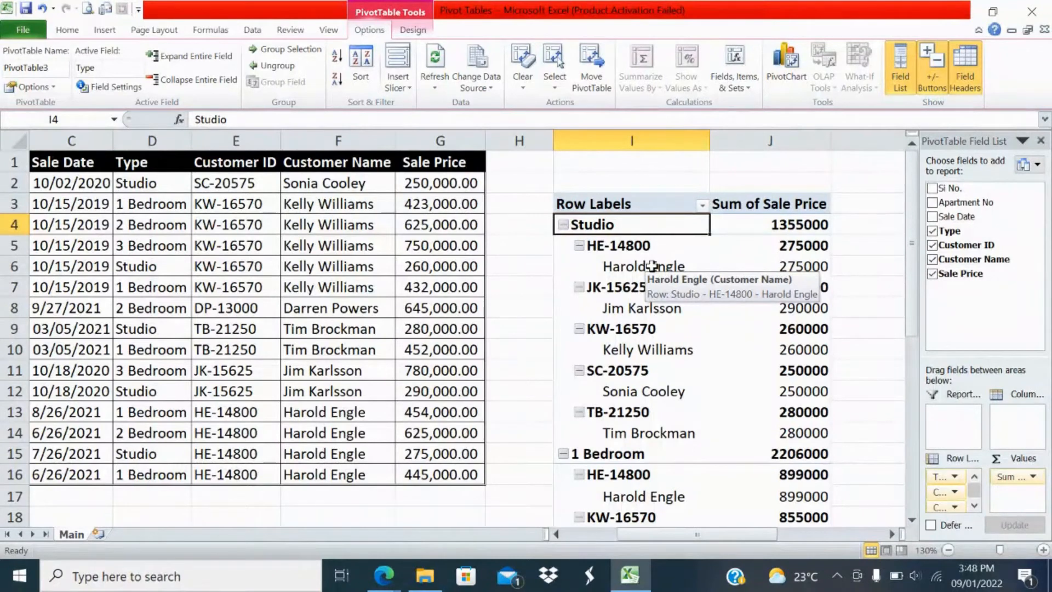
Turn on the Classic PivotTable layout in the PivotTable's display options and select the first Customer ID subtotal
{"action": "left_click", "coordinate": [651, 267]}
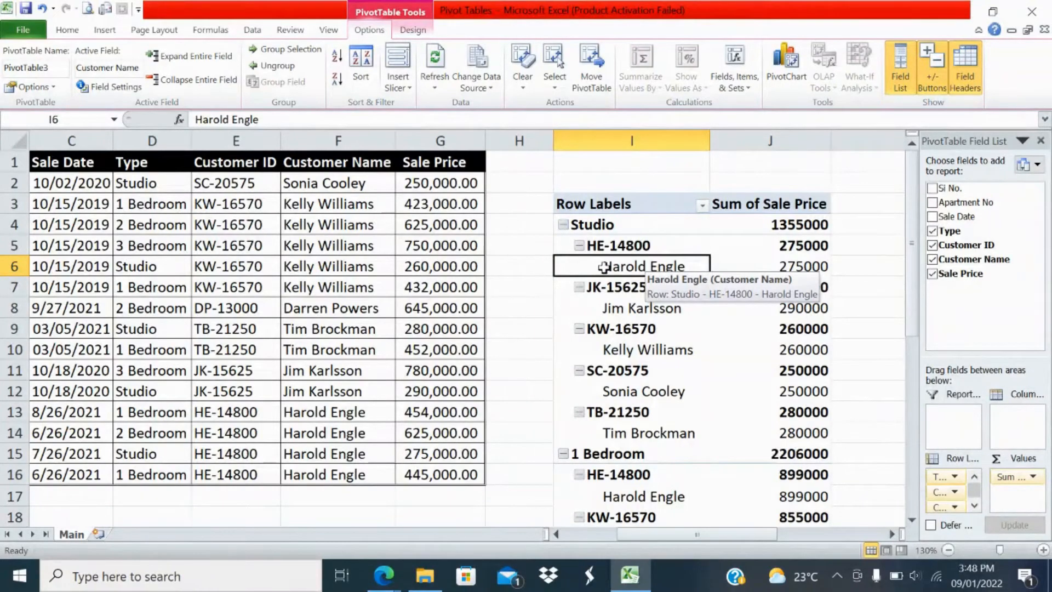
{"action": "right_click", "coordinate": [653, 269]}
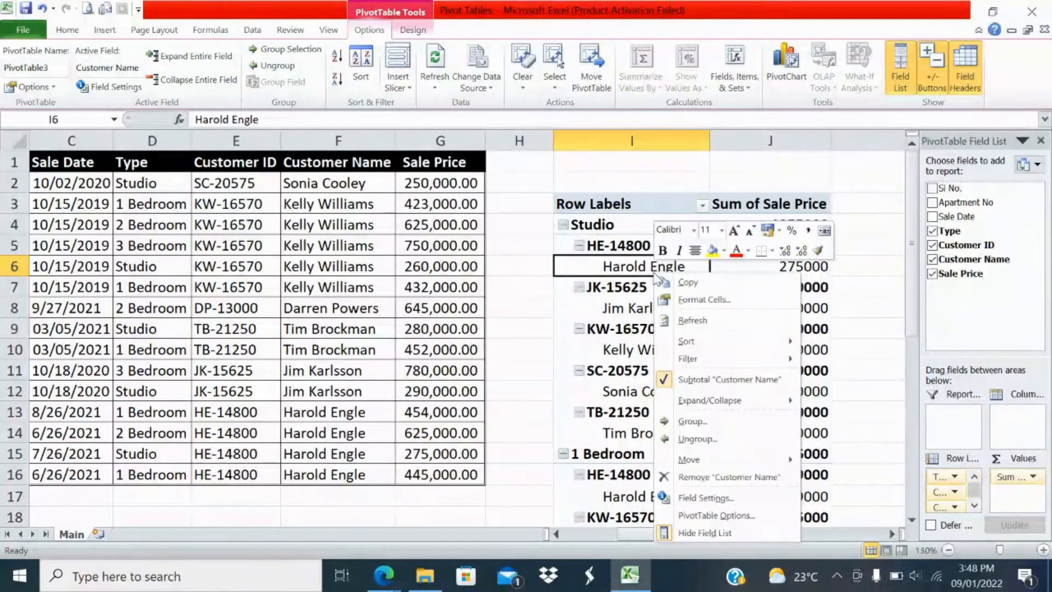
{"action": "left_click", "coordinate": [711, 516]}
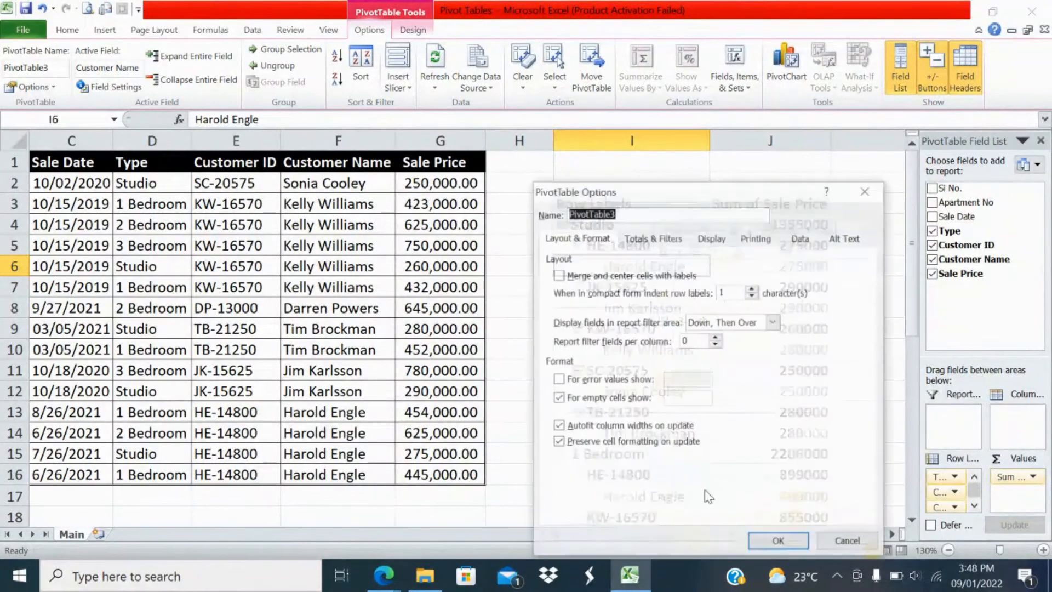
{"action": "left_click", "coordinate": [710, 239]}
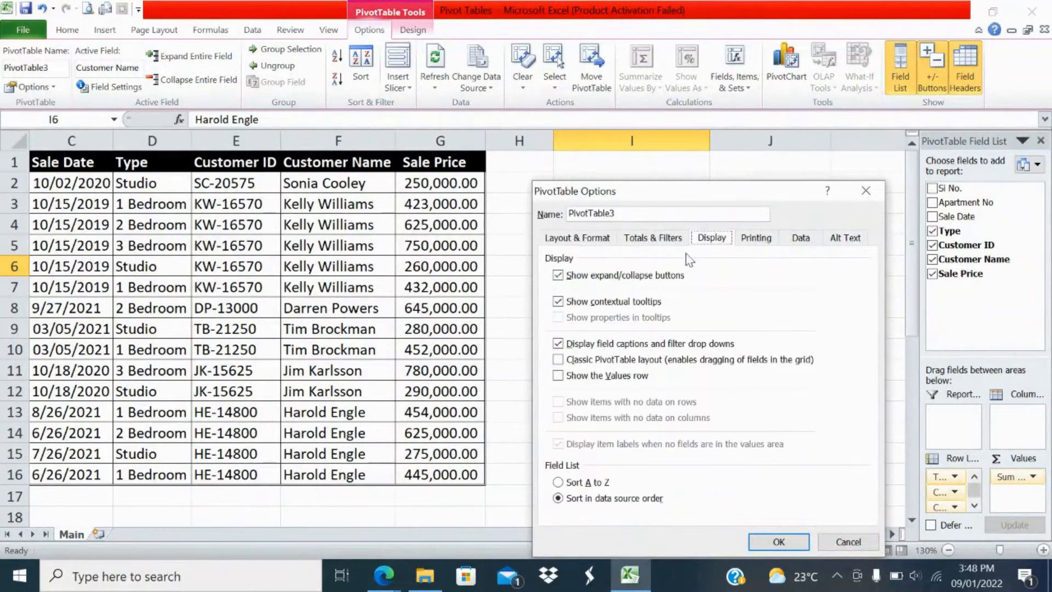
{"action": "left_click", "coordinate": [611, 361]}
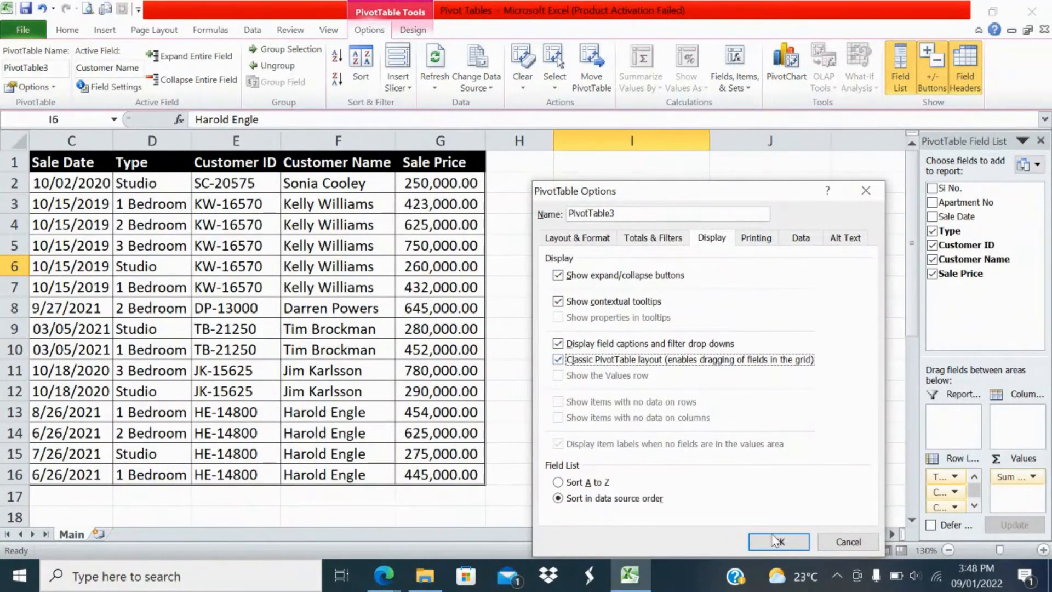
{"action": "left_click", "coordinate": [778, 543]}
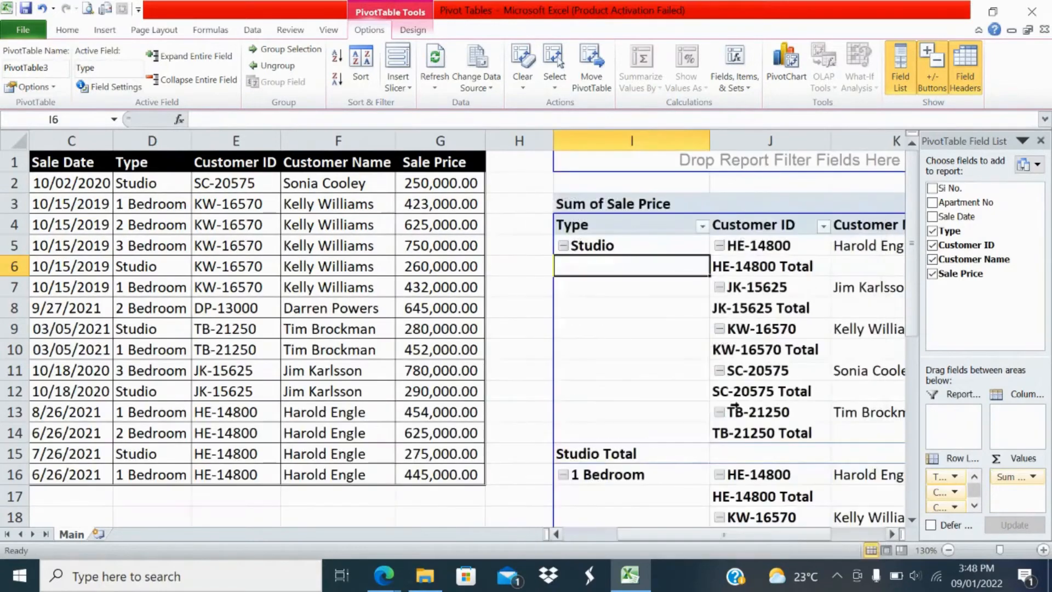
{"action": "left_click_drag", "start_coordinate": [706, 544], "coordinate": [747, 537]}
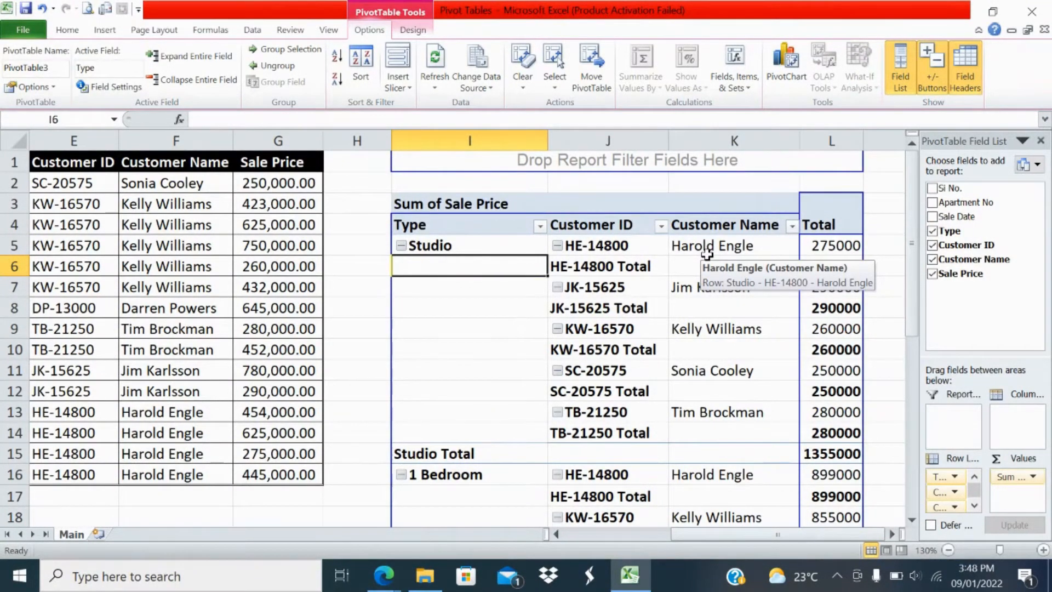
{"action": "left_click", "coordinate": [618, 267]}
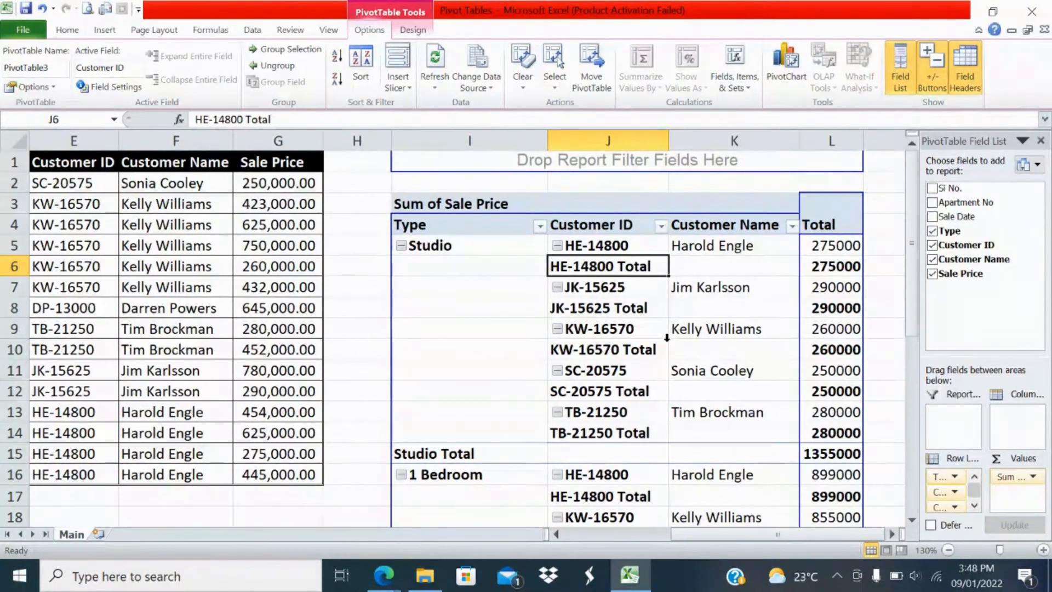
Turn off the Customer ID subtotals in the pivot table
{"action": "right_click", "coordinate": [637, 267]}
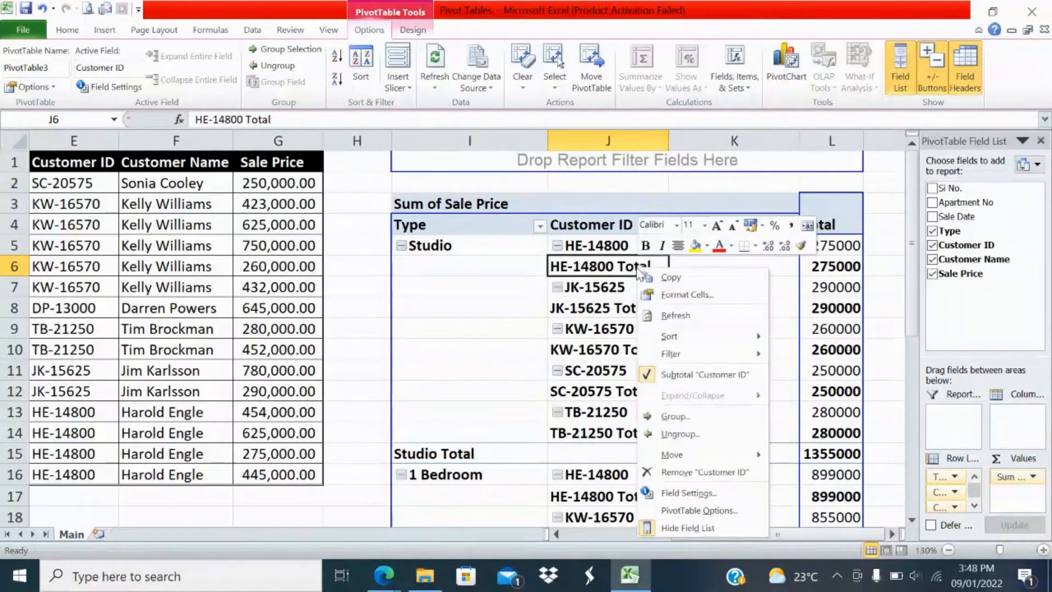
{"action": "left_click", "coordinate": [677, 375]}
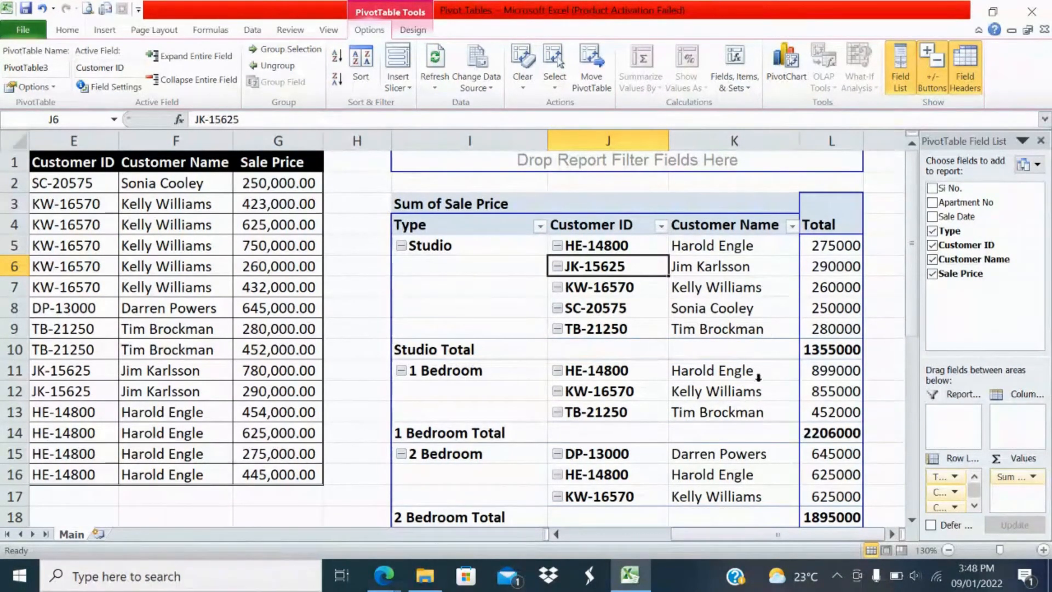
{"action": "scroll", "coordinate": [766, 432], "scroll_direction": "down", "scroll_amount": 3}
{"action": "scroll", "coordinate": [767, 432], "scroll_direction": "up", "scroll_amount": 3}
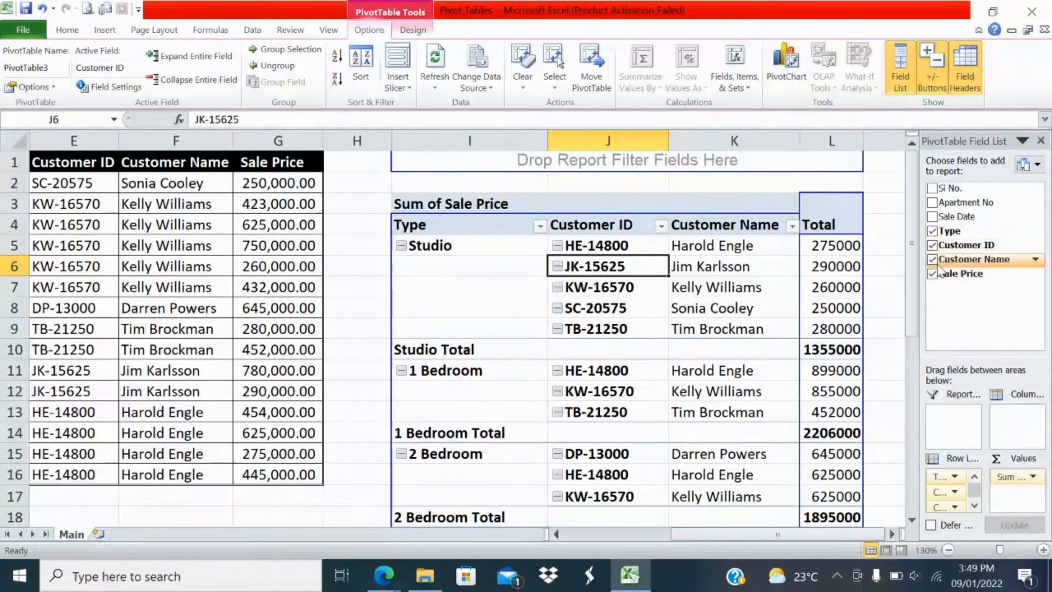
Remove Customer ID and Customer Name from the pivot table, keeping Type as the only row field with Sale Price as the value
{"action": "left_click", "coordinate": [934, 231]}
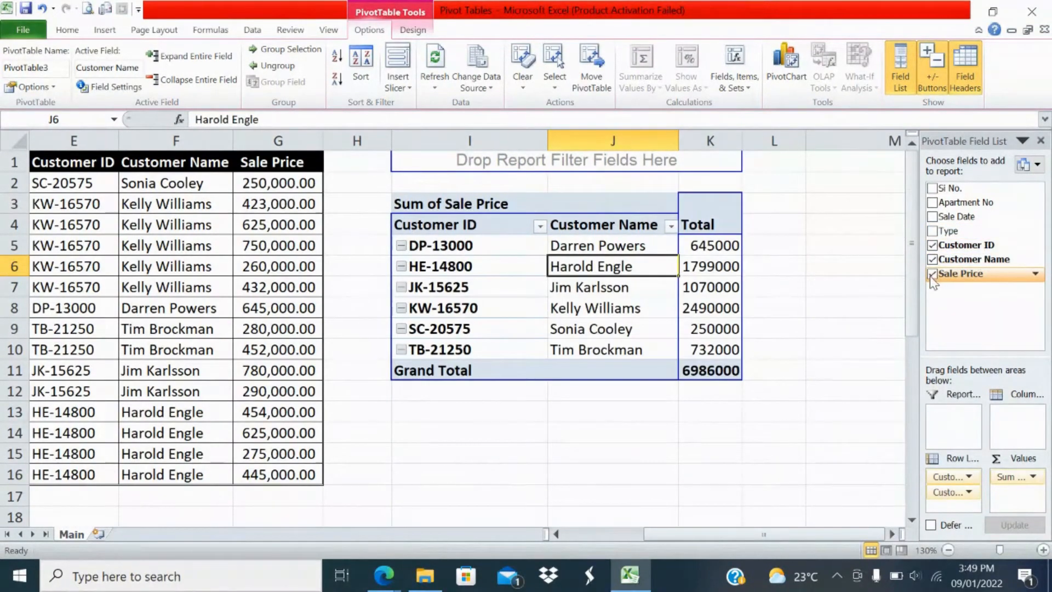
{"action": "left_click", "coordinate": [931, 246]}
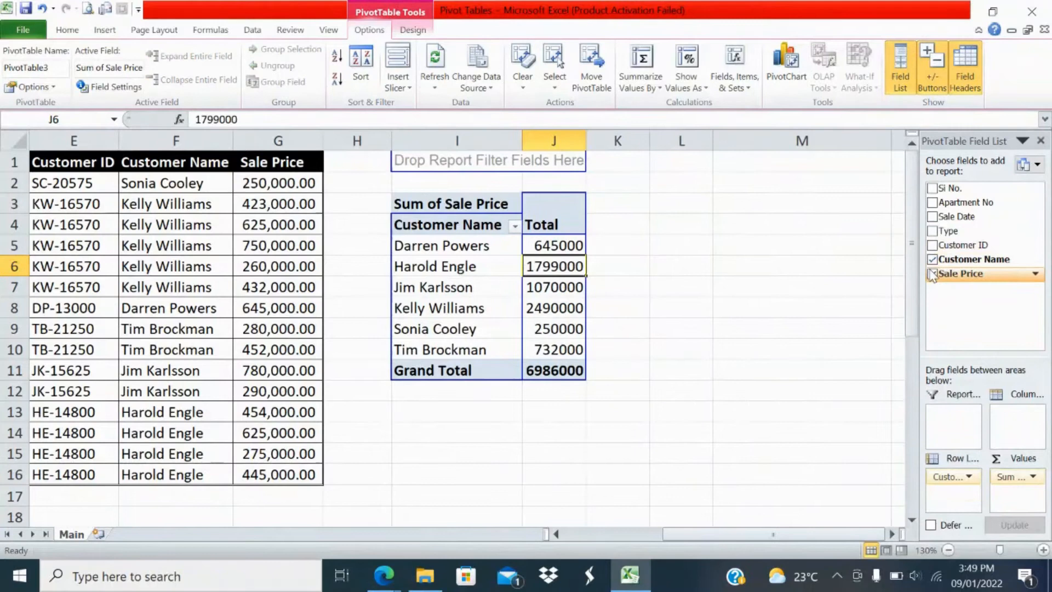
{"action": "left_click", "coordinate": [932, 230]}
{"action": "left_click", "coordinate": [932, 260]}
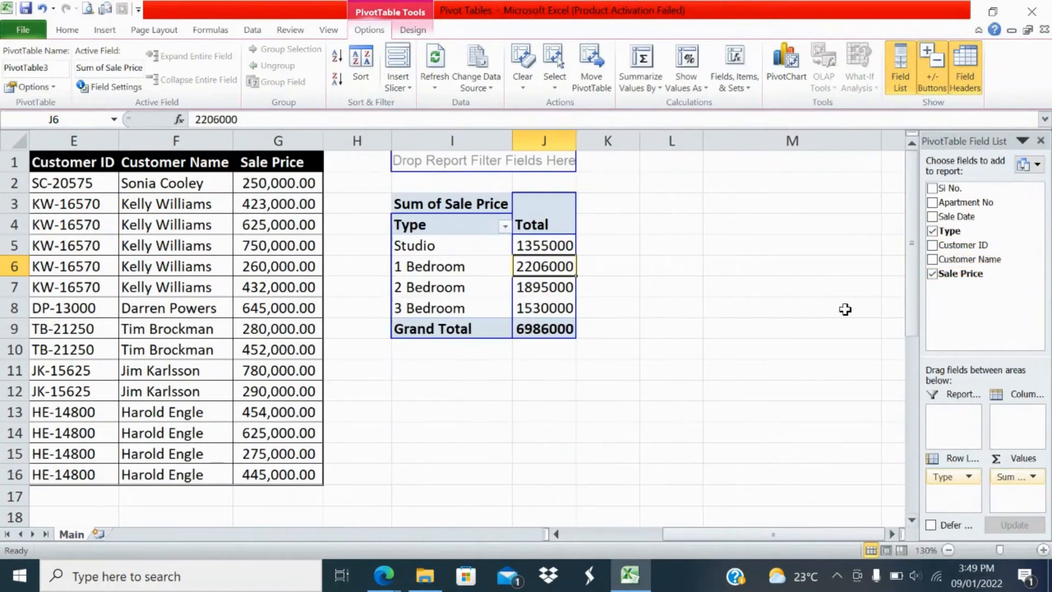
{"action": "left_click", "coordinate": [786, 379]}
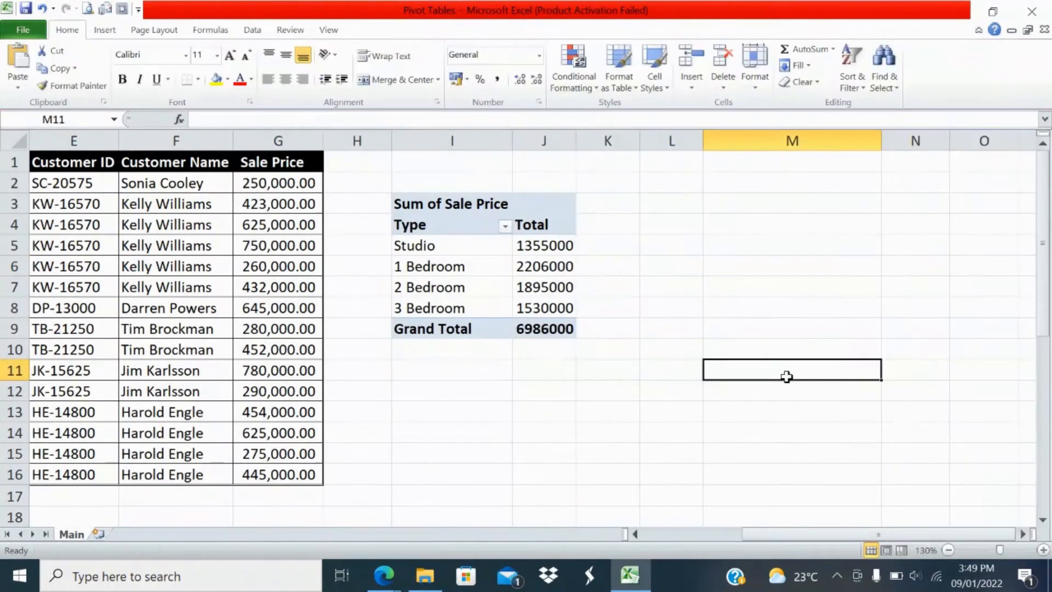
{"action": "left_click", "coordinate": [105, 31]}
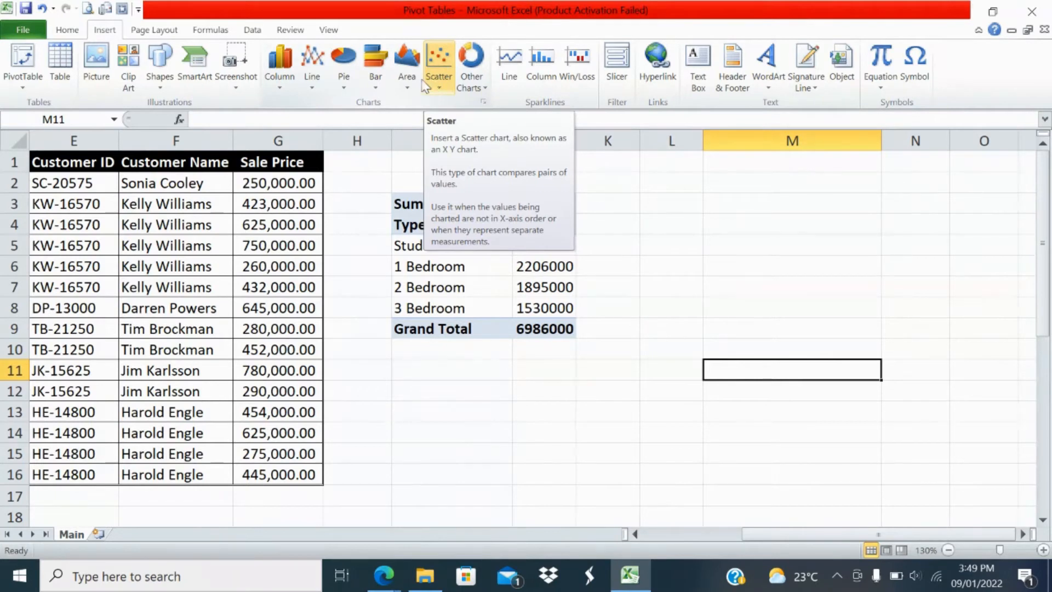
{"action": "left_click", "coordinate": [281, 63]}
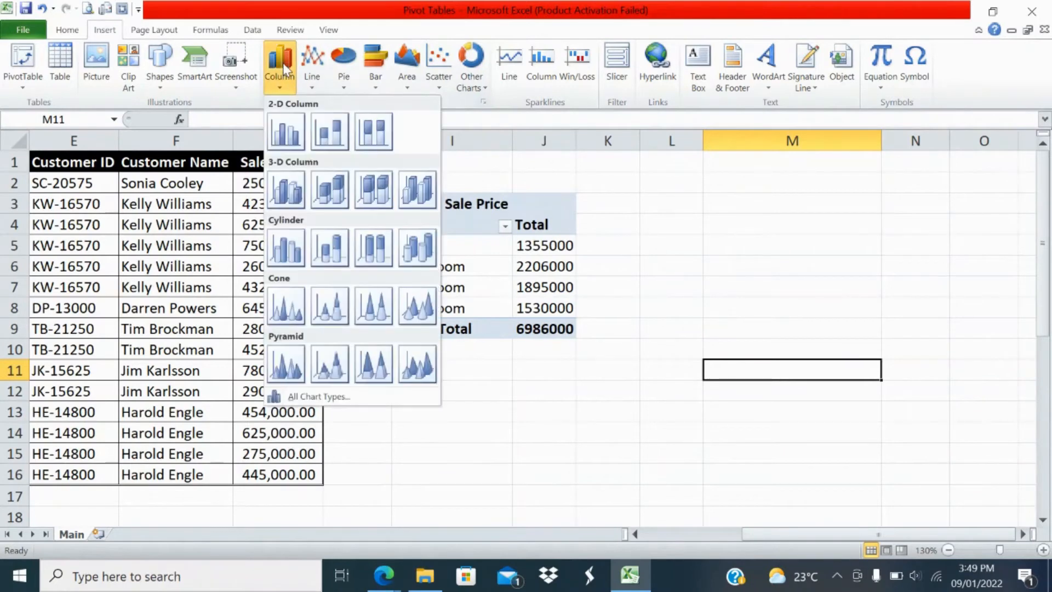
{"action": "left_click", "coordinate": [283, 137]}
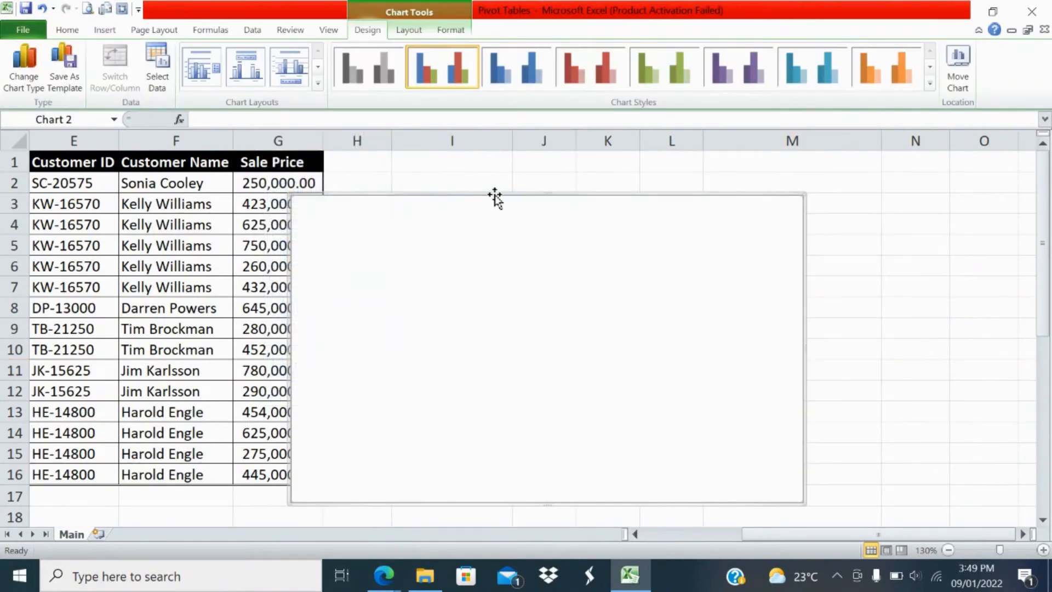
{"action": "left_click_drag", "start_coordinate": [495, 197], "coordinate": [476, 252]}
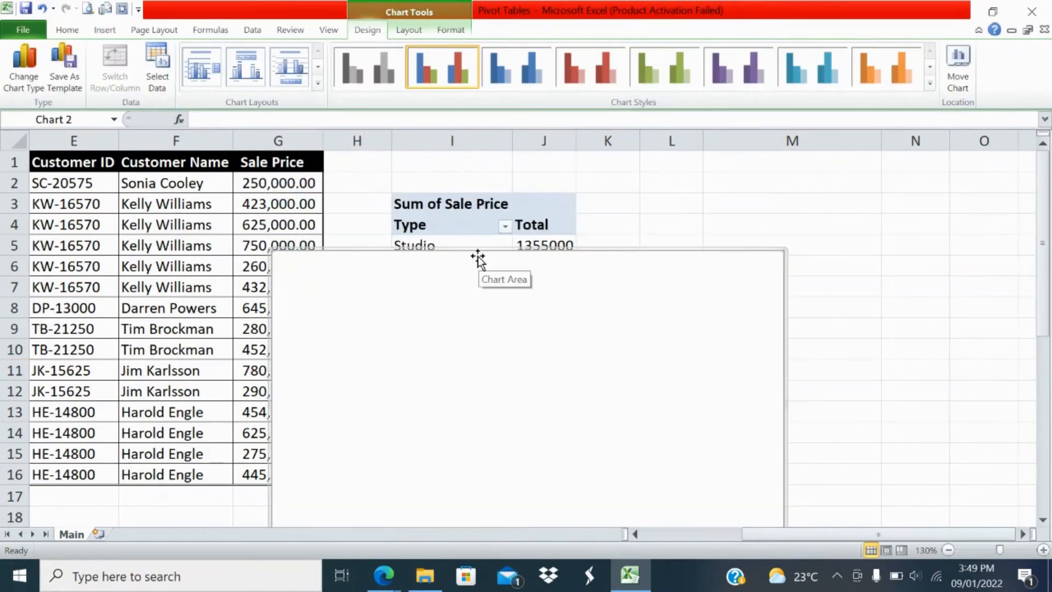
{"action": "key", "text": "Delete"}
Insert a 2-D clustered column chart based on the pivot table of sale price by type
{"action": "left_click", "coordinate": [544, 205]}
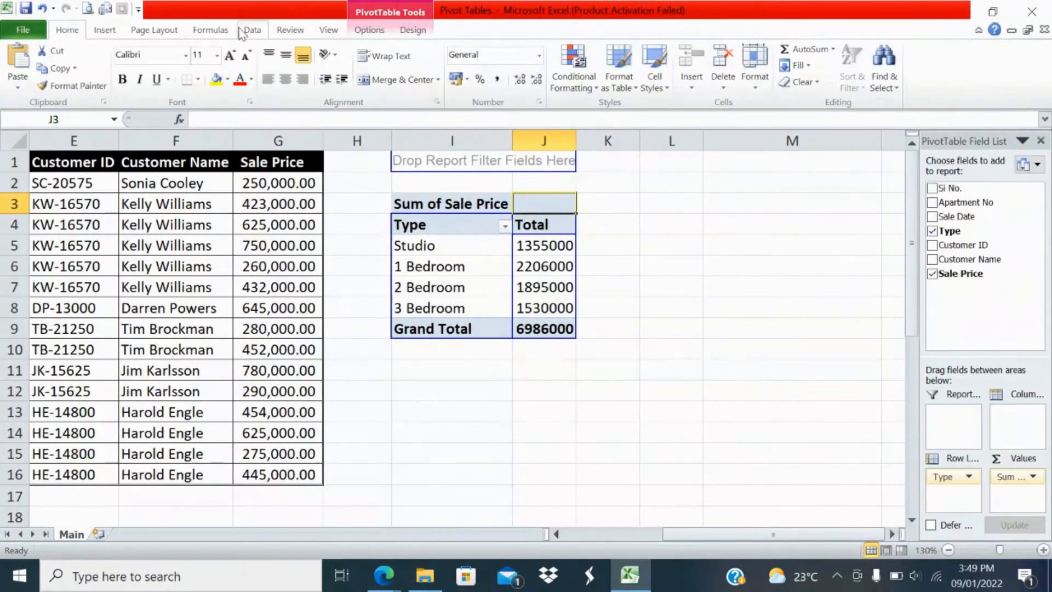
{"action": "left_click", "coordinate": [94, 34]}
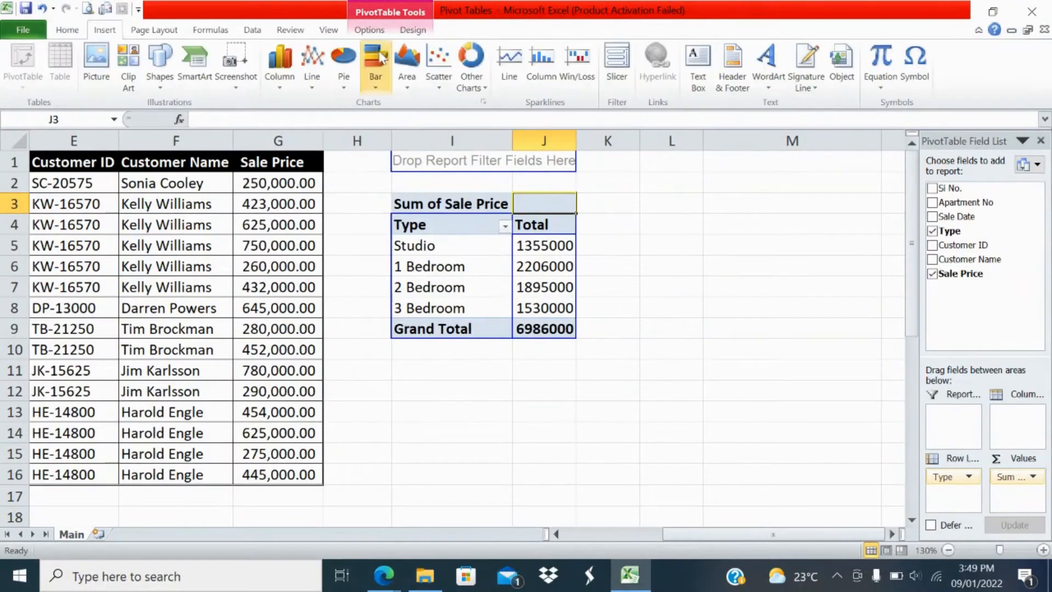
{"action": "left_click", "coordinate": [280, 67]}
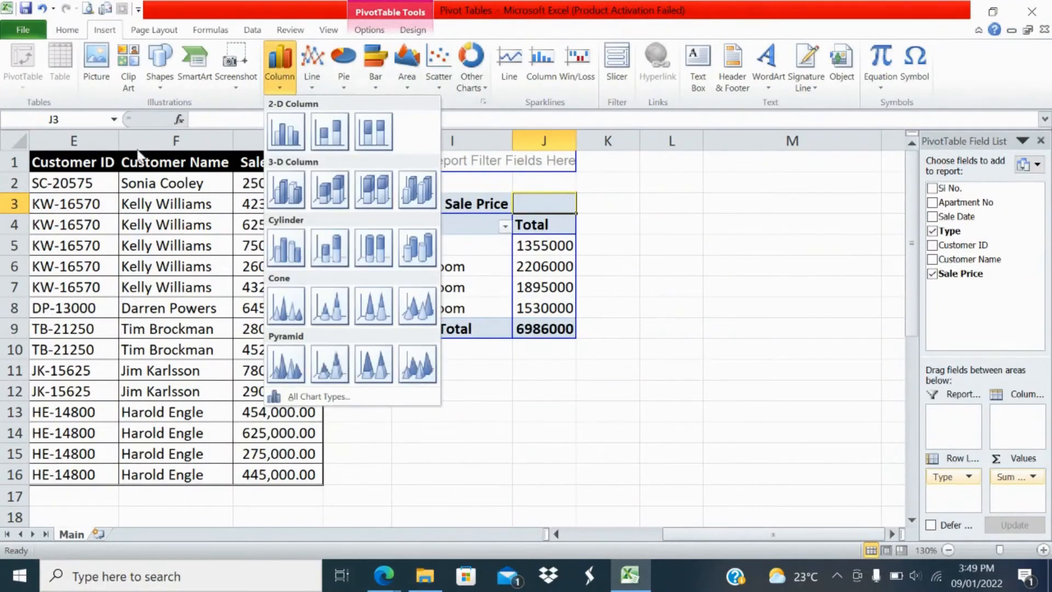
{"action": "left_click", "coordinate": [285, 128]}
Shrink the column chart and place it beside the pivot table, adjusting its size so the category labels fit
{"action": "left_click_drag", "start_coordinate": [479, 206], "coordinate": [331, 198]}
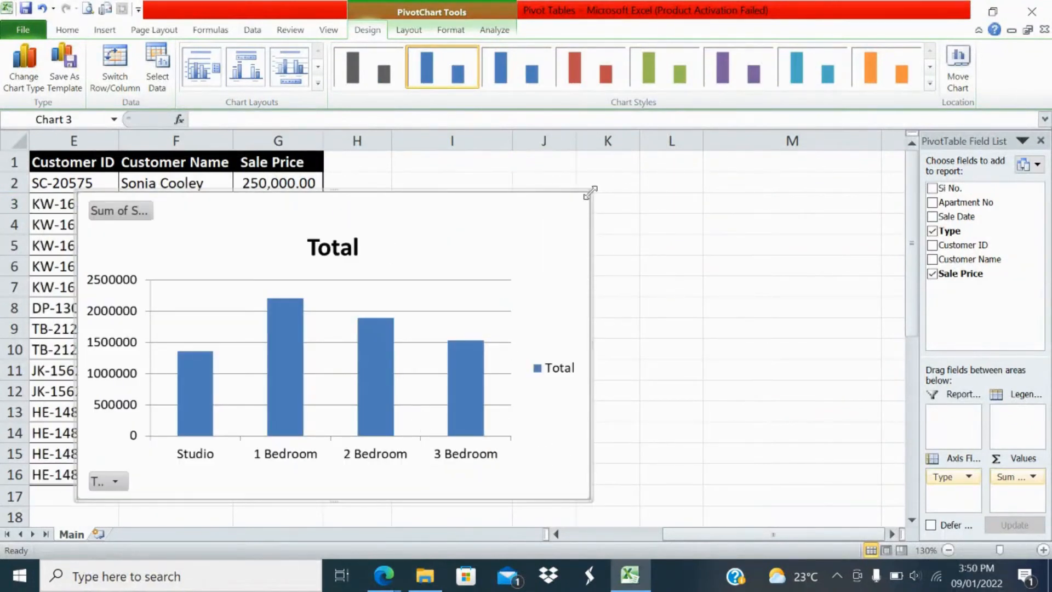
{"action": "left_click_drag", "start_coordinate": [589, 196], "coordinate": [380, 254]}
{"action": "left_click_drag", "start_coordinate": [265, 282], "coordinate": [736, 169]}
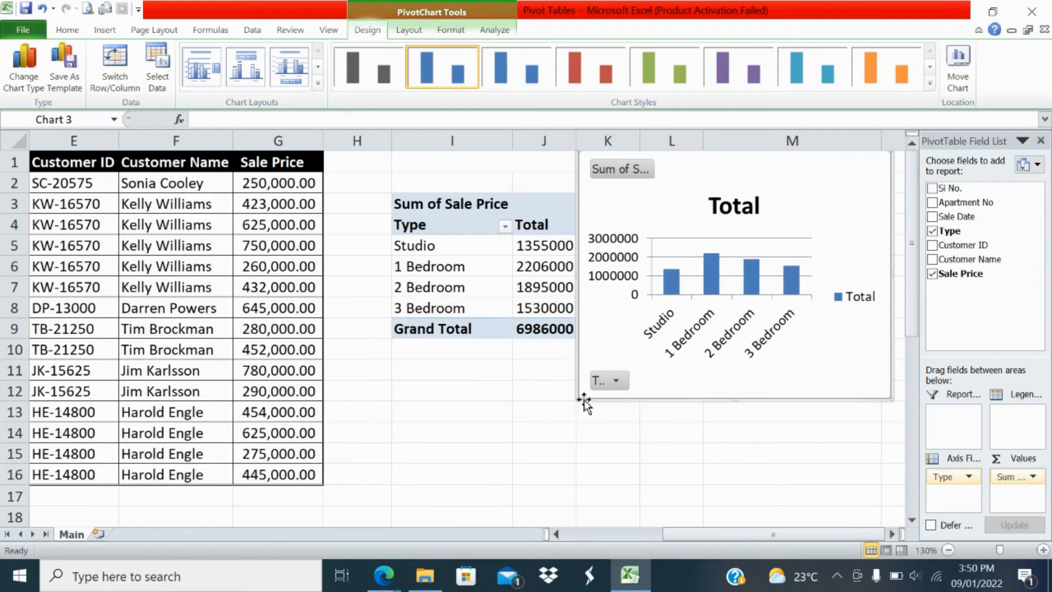
{"action": "left_click_drag", "start_coordinate": [578, 398], "coordinate": [612, 384]}
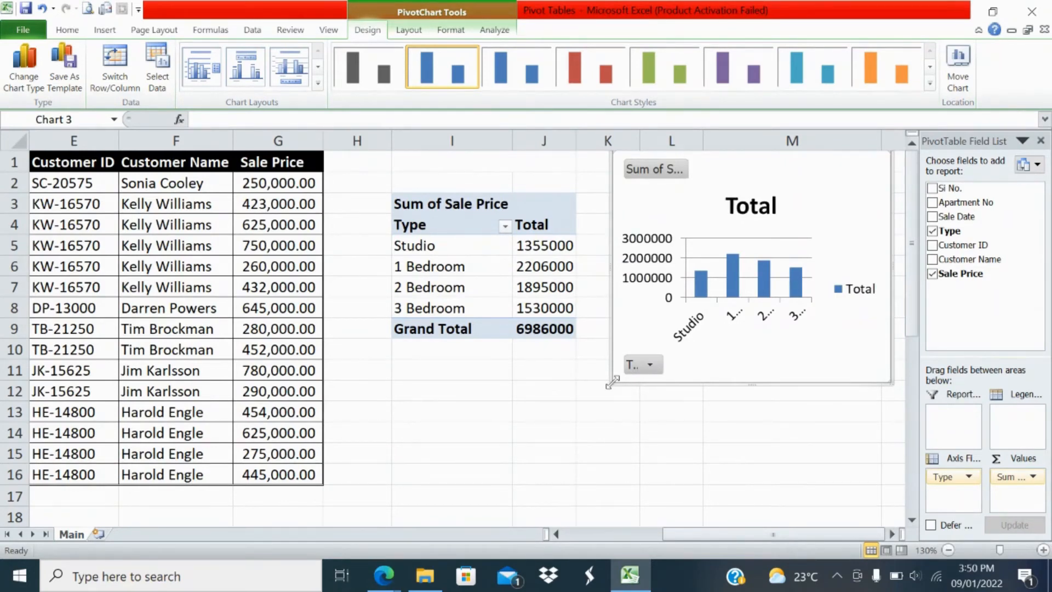
{"action": "left_click_drag", "start_coordinate": [612, 384], "coordinate": [548, 414]}
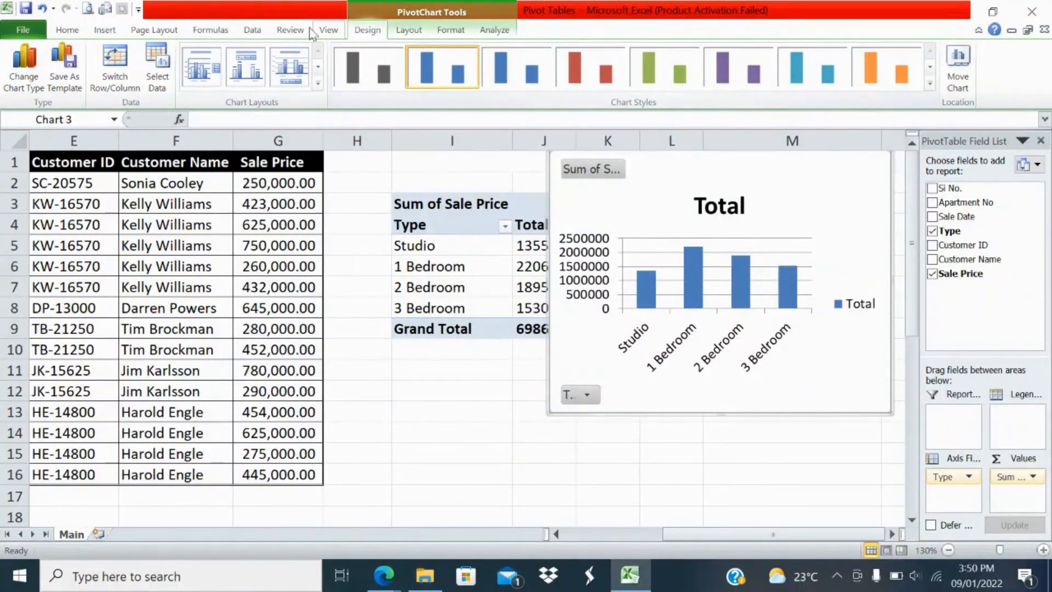
Change the pivot chart to an exploded 2-D pie chart, and delete the chart from the sheet
{"action": "left_click", "coordinate": [104, 30]}
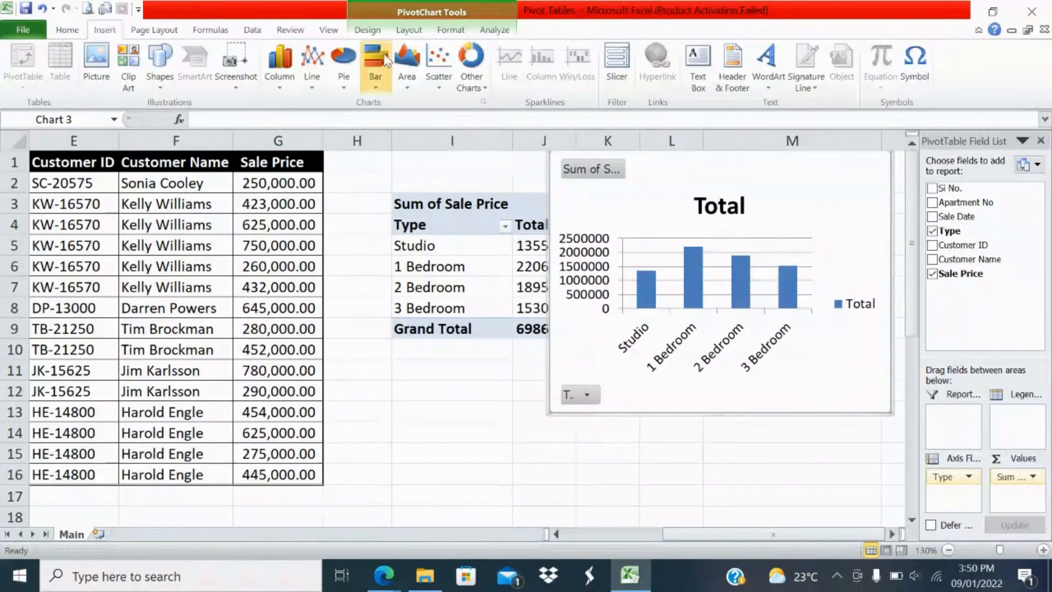
{"action": "left_click", "coordinate": [342, 75]}
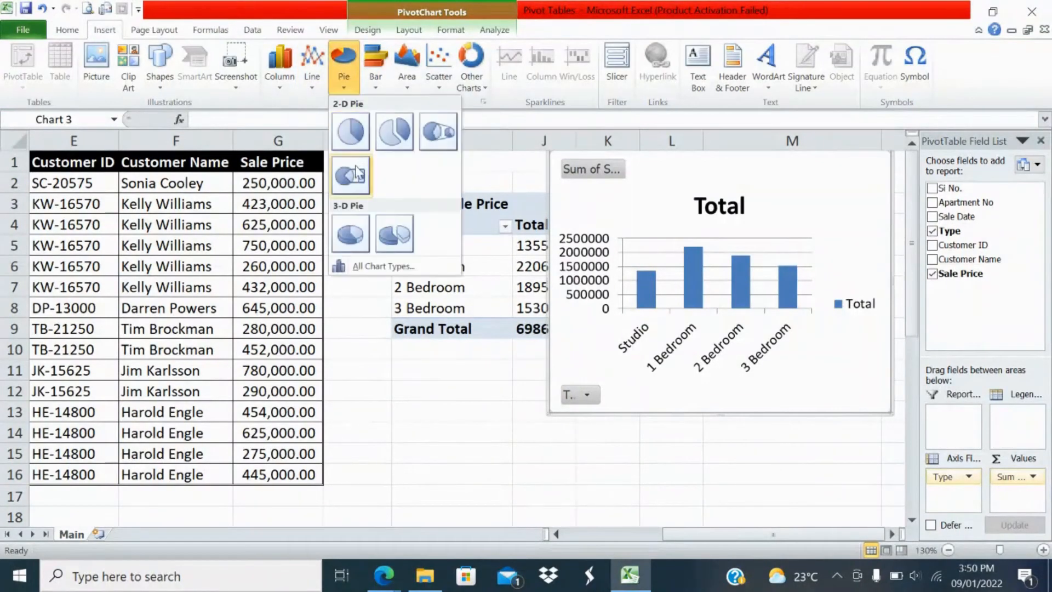
{"action": "left_click", "coordinate": [400, 145]}
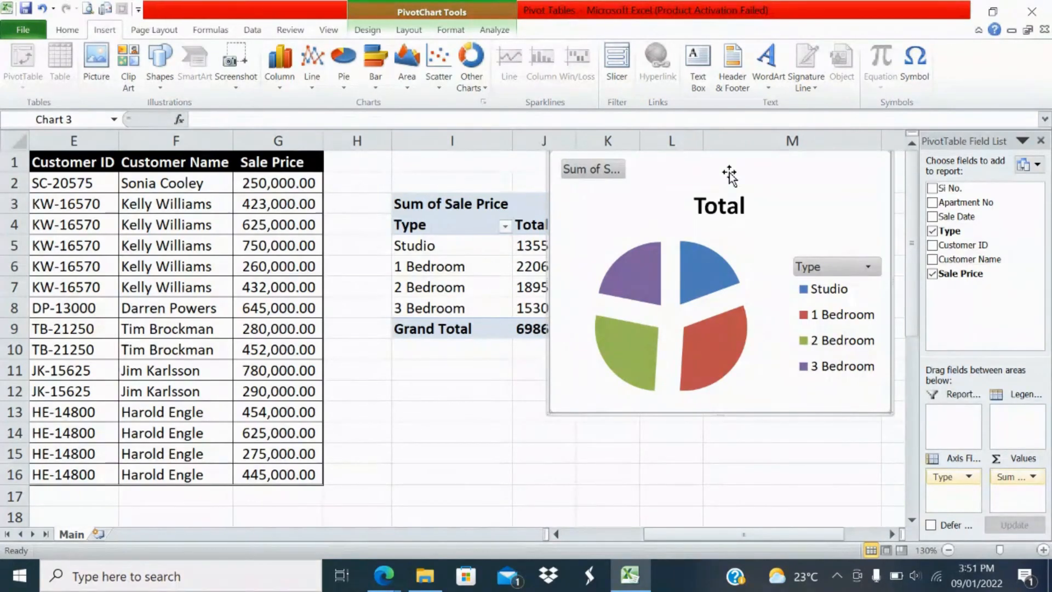
{"action": "key", "text": "Delete"}
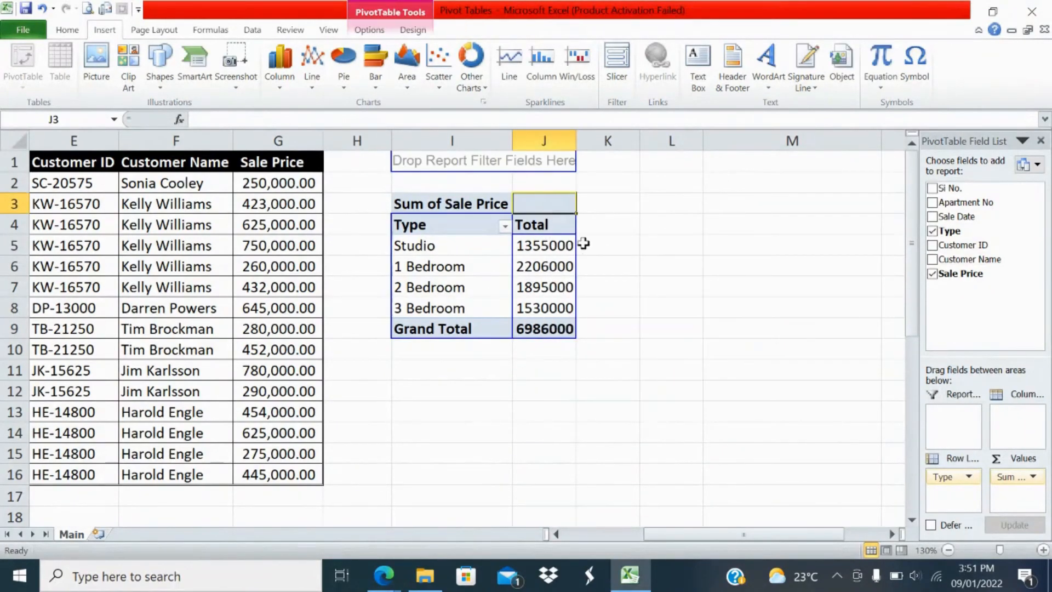
Add Sale Price to the pivot table's values a second time
{"action": "left_click", "coordinate": [610, 287]}
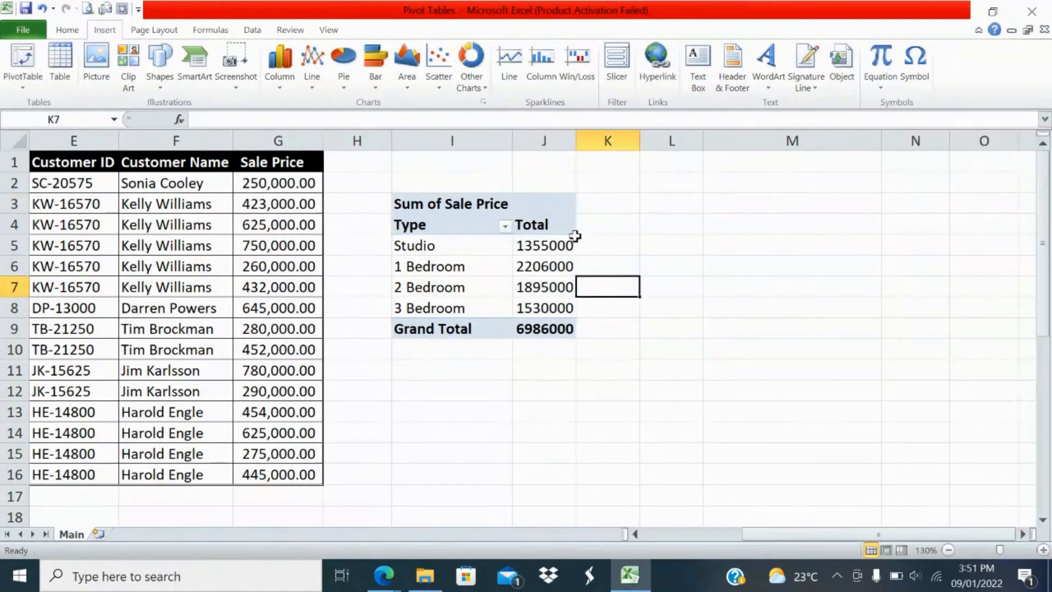
{"action": "left_click", "coordinate": [569, 228]}
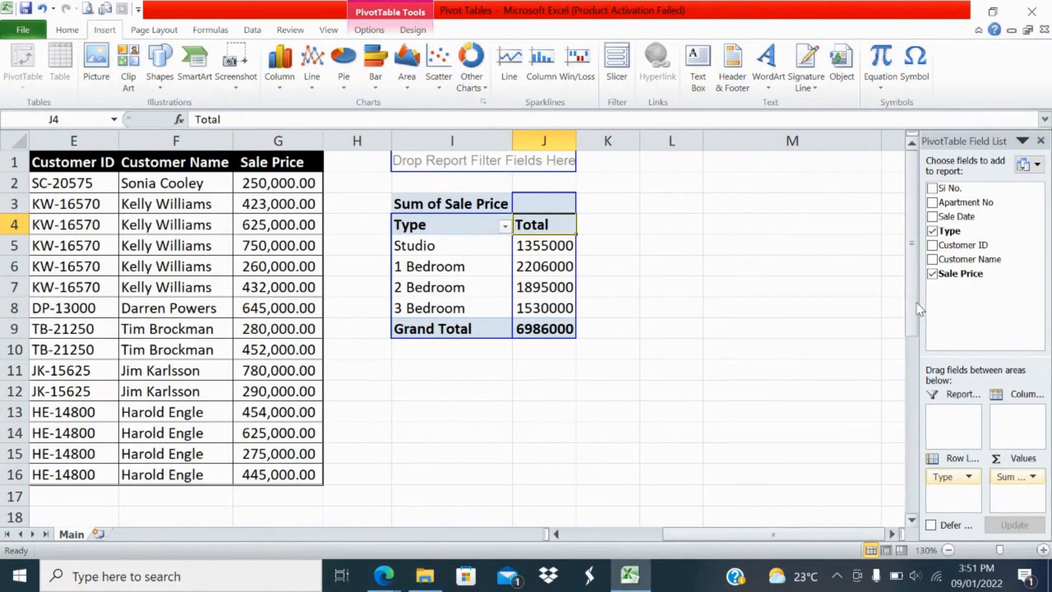
{"action": "left_click_drag", "start_coordinate": [953, 280], "coordinate": [1014, 501]}
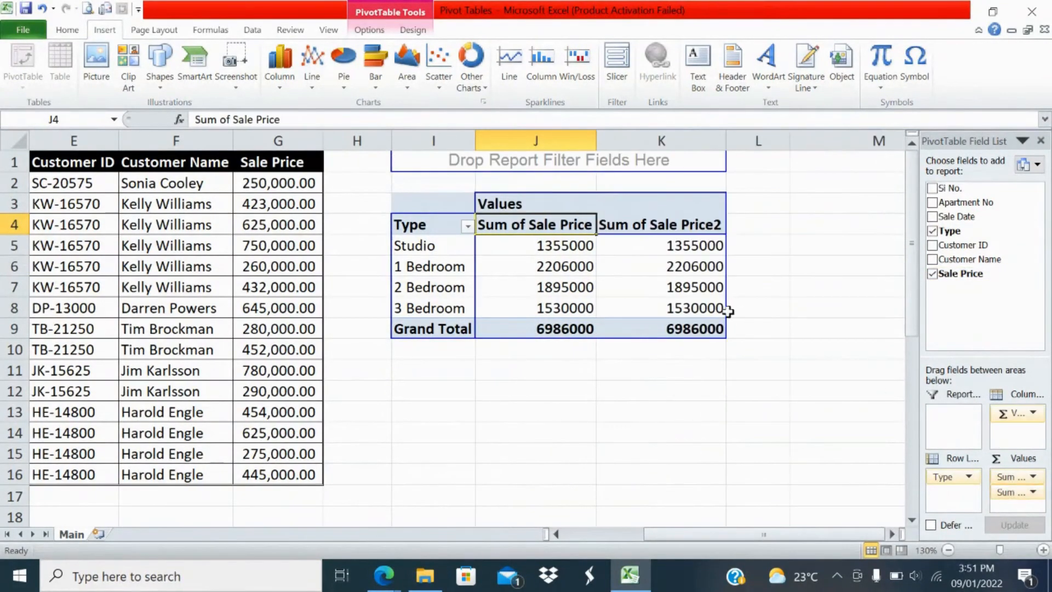
Show the Sum of Sale Price2 values as % of Grand Total and deselect the pivot table
{"action": "left_click", "coordinate": [700, 228]}
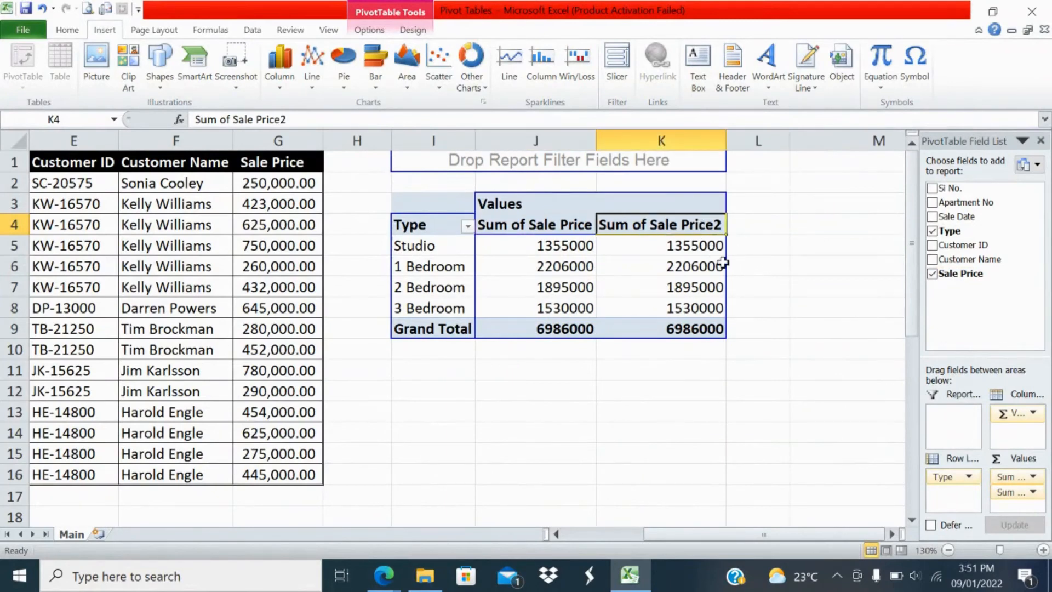
{"action": "mouse_move", "coordinate": [723, 264]}
{"action": "left_click", "coordinate": [1033, 493]}
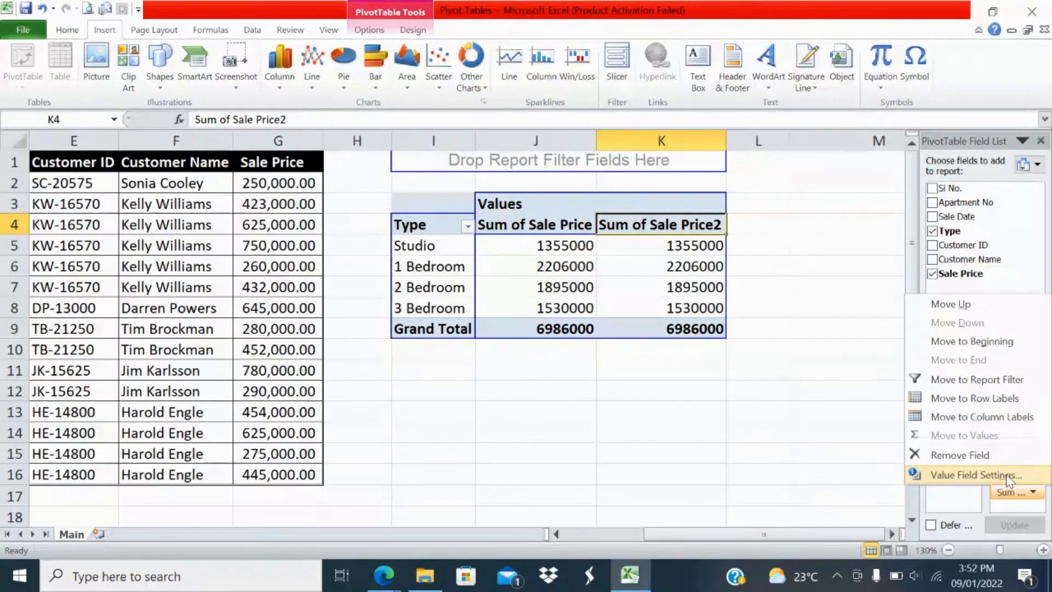
{"action": "left_click", "coordinate": [1009, 475]}
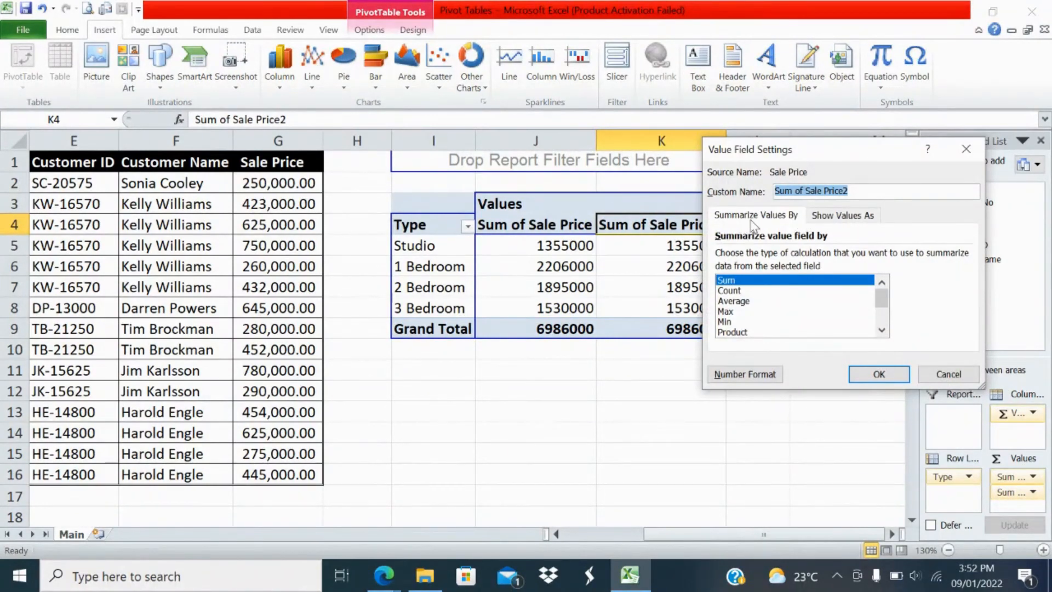
{"action": "left_click", "coordinate": [865, 224]}
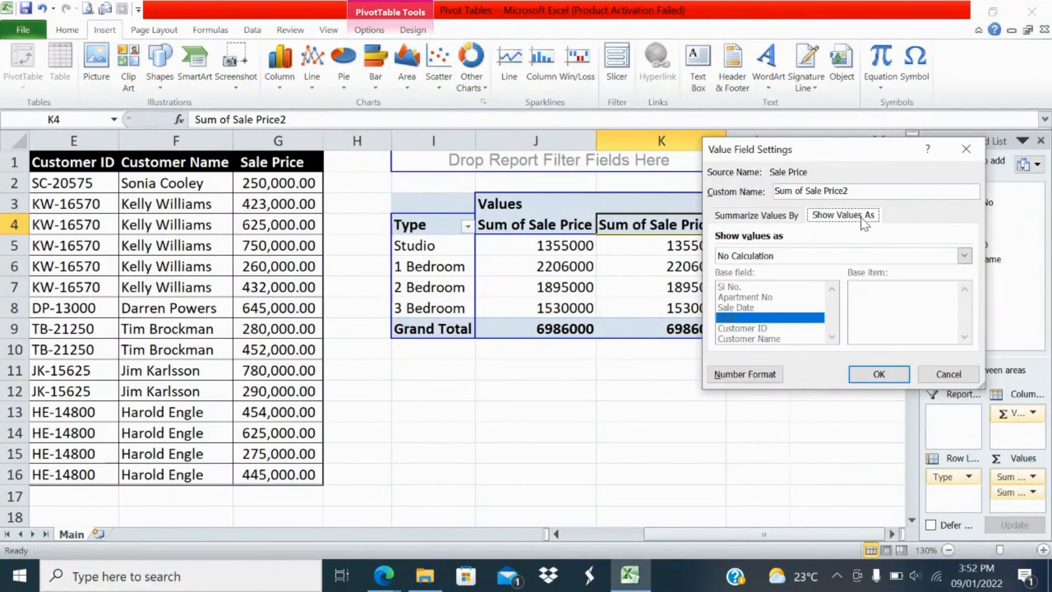
{"action": "left_click", "coordinate": [793, 256]}
{"action": "left_click", "coordinate": [787, 280]}
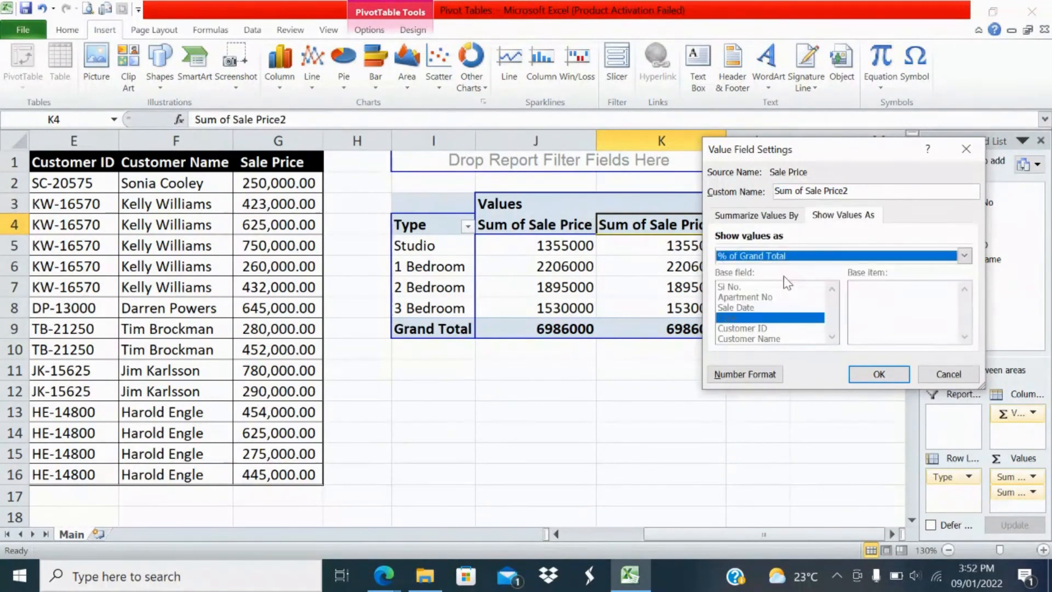
{"action": "left_click", "coordinate": [879, 375]}
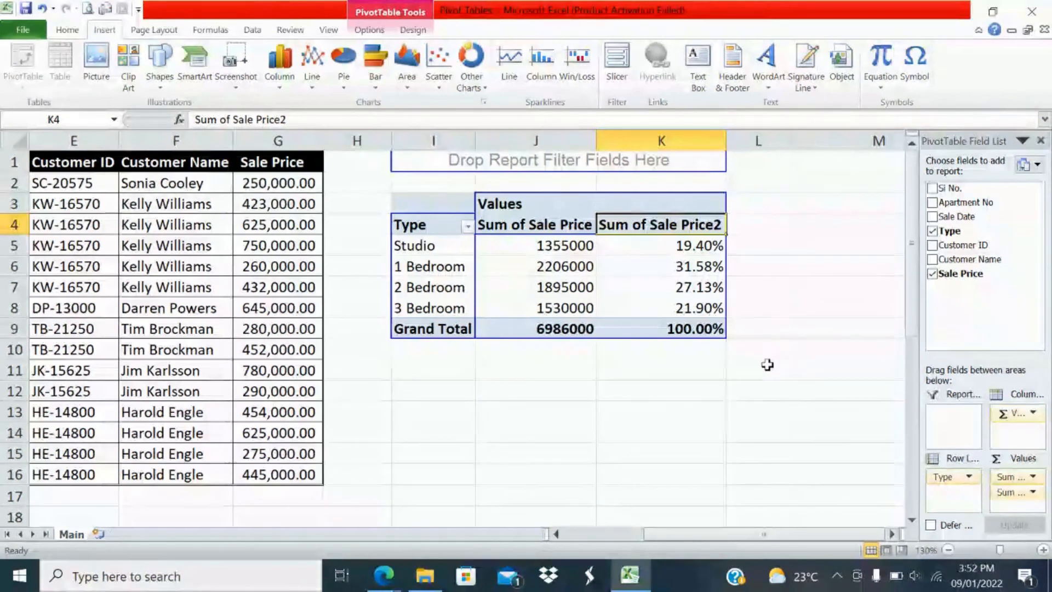
{"action": "left_click", "coordinate": [765, 366]}
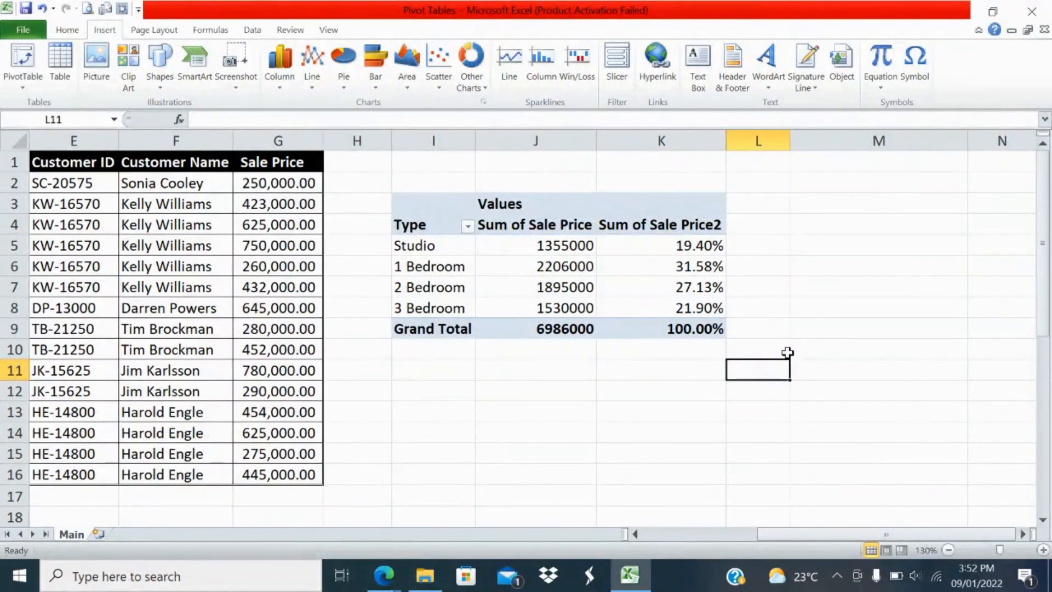